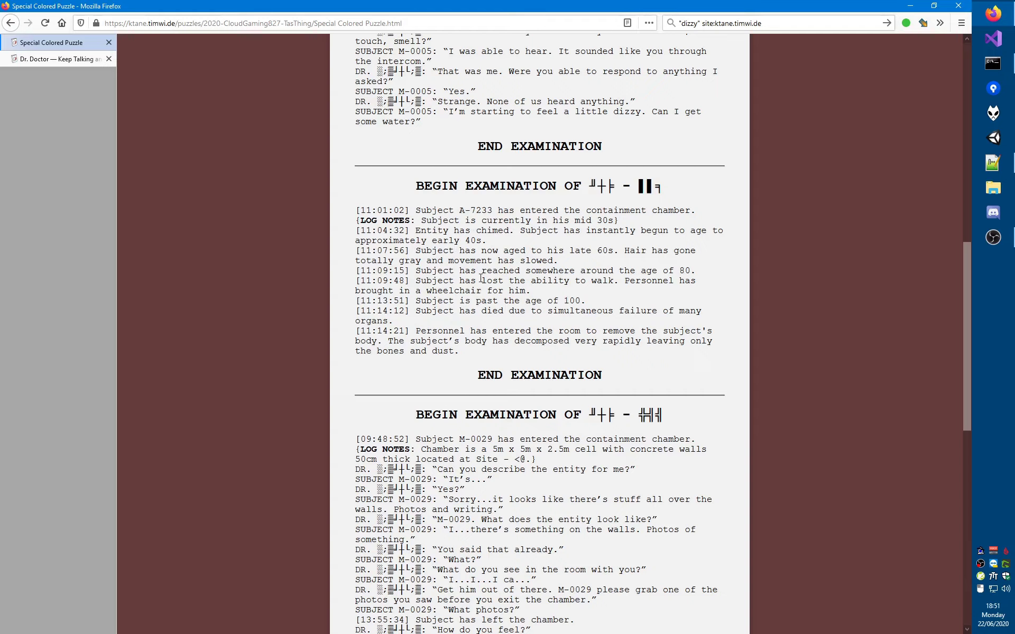
- Search ktane.timwi.de on Google for "chime" from the A-7233 log and open the Old Fogey module manual
left_click_drag(481, 278, 616, 280)
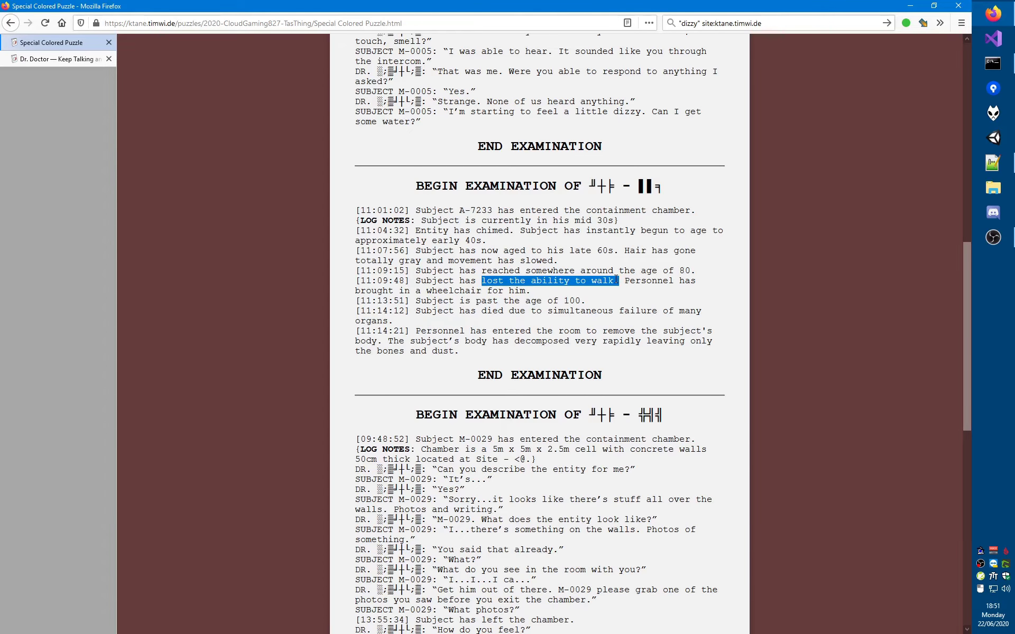
double_click(497, 231)
key("shift+Left")
key("ctrl+c")
key("ctrl+Tab")
key("ctrl+k")
key("Home")
key("Right")
key("ctrl+shift+Right")
key("shift+Left")
key("ctrl+v")
key("Return")
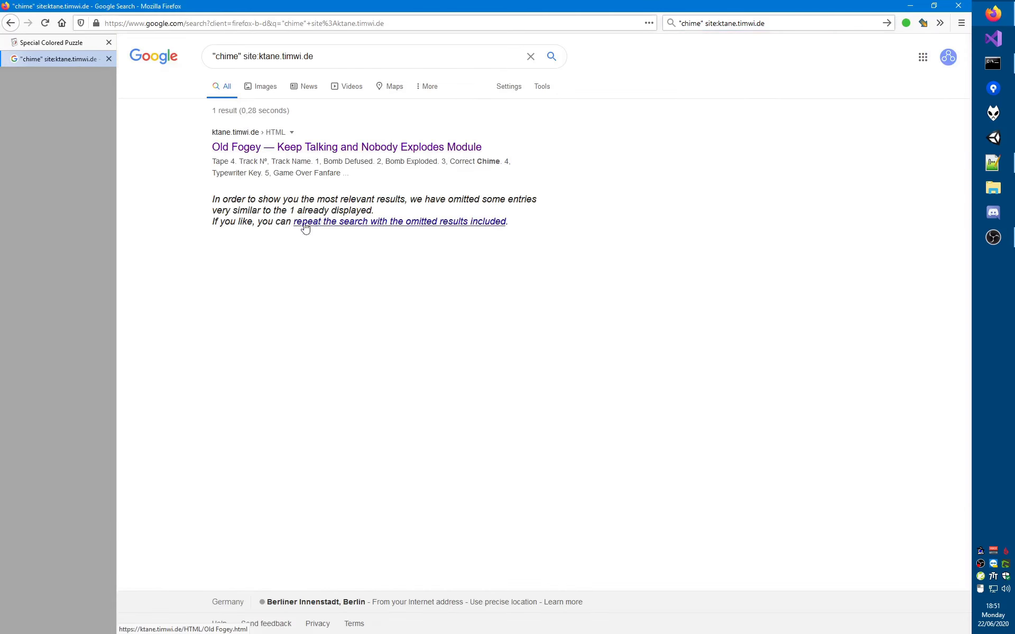
left_click(280, 150)
key("ctrl+Tab")
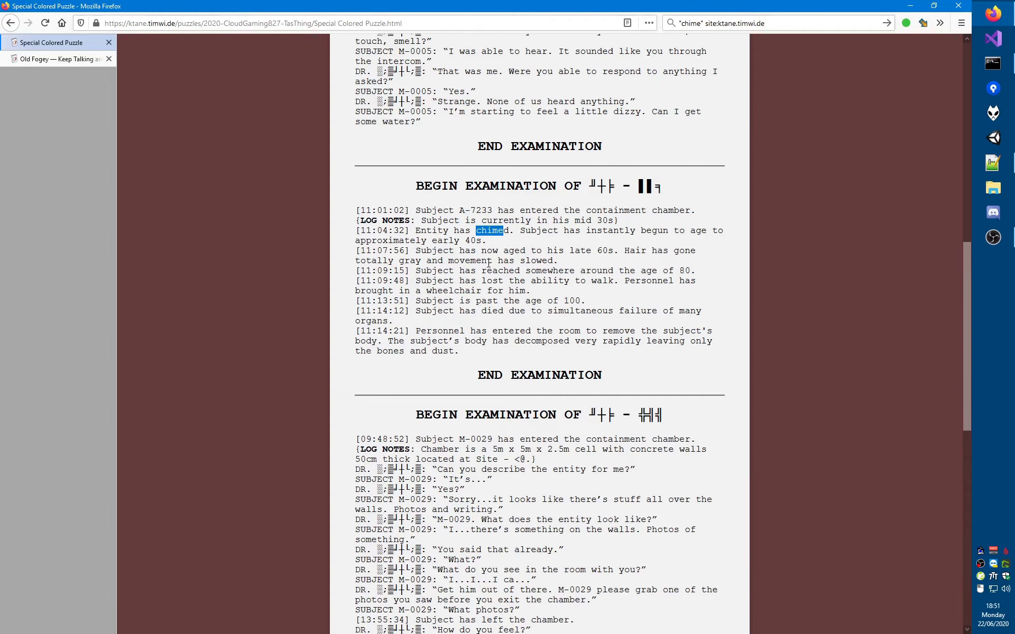
- Examine the A-7233 rapid aging log on the puzzle page for clues such as the chime, the wheelchair and the decomposition
left_click(577, 279)
double_click(452, 292)
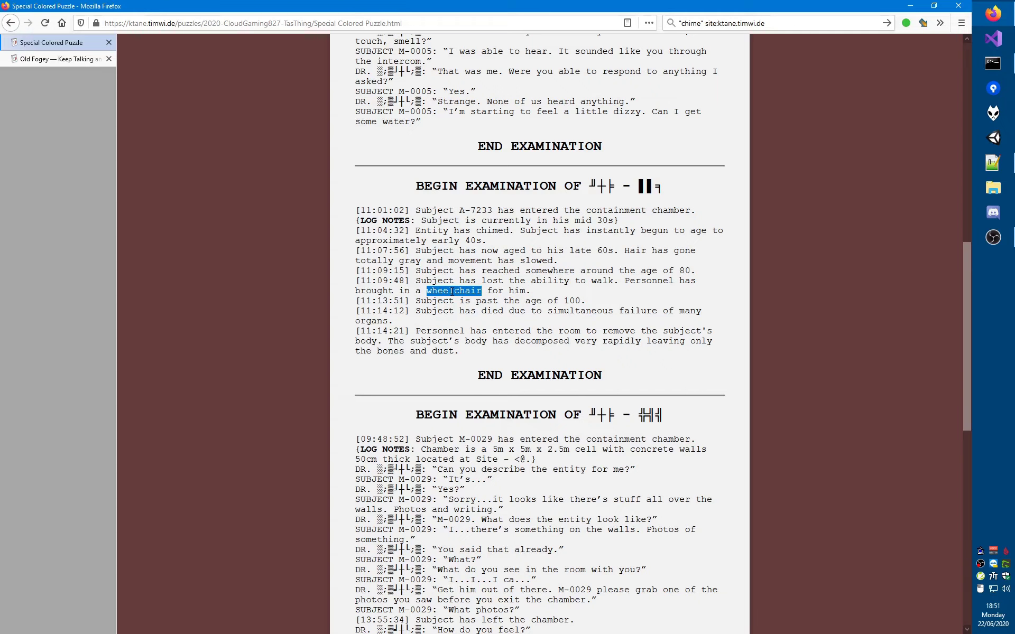
left_click(452, 291)
left_click_drag(535, 319, 560, 360)
left_click(560, 359)
double_click(487, 230)
left_click(496, 245)
left_click_drag(607, 357, 456, 352)
left_click(494, 364)
- Switch to Notepad++ and complete row 3 of the notes with OLD FOGEY, EFOE and DGFD, consulting the puzzle's number grid
key("alt+Tab")
type("OLD FOGEY")
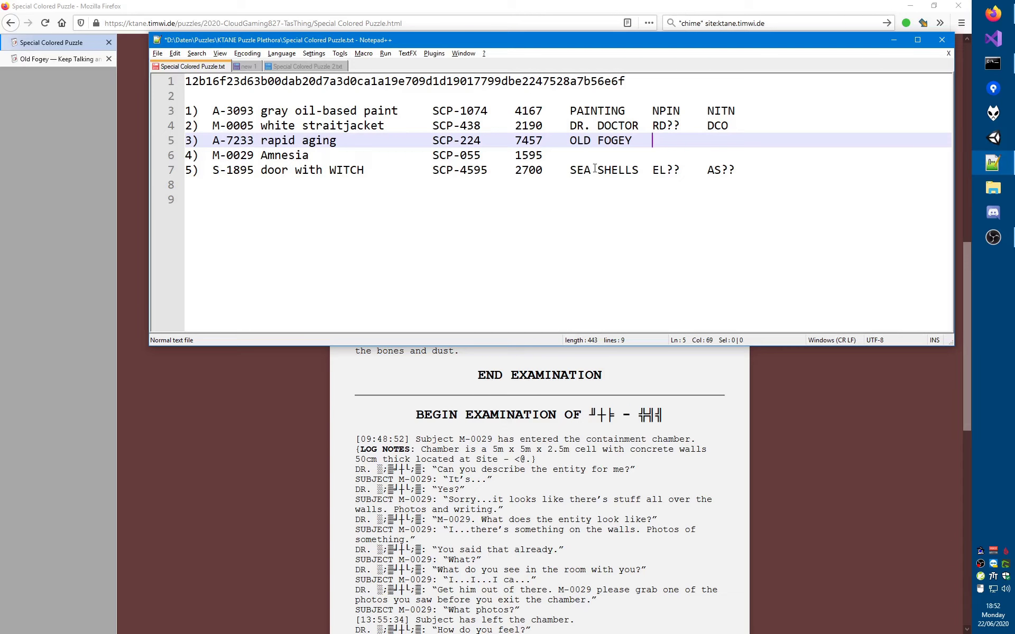
type("EFOE")
key("Tab")
left_click(486, 468)
scroll(457, 442, "down", 10)
key("alt+Tab")
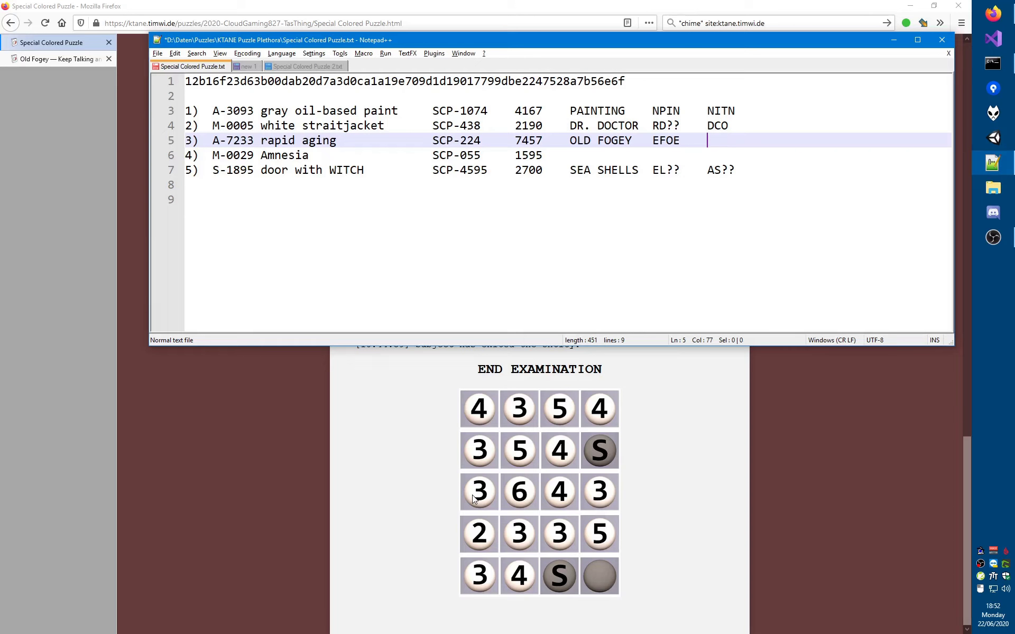
type("DGFD")
key("Down")
- Examine the M-0029 log in Firefox and search the decoded transcript in Notepad++ for "site" to find its chamber location
key("alt+Tab")
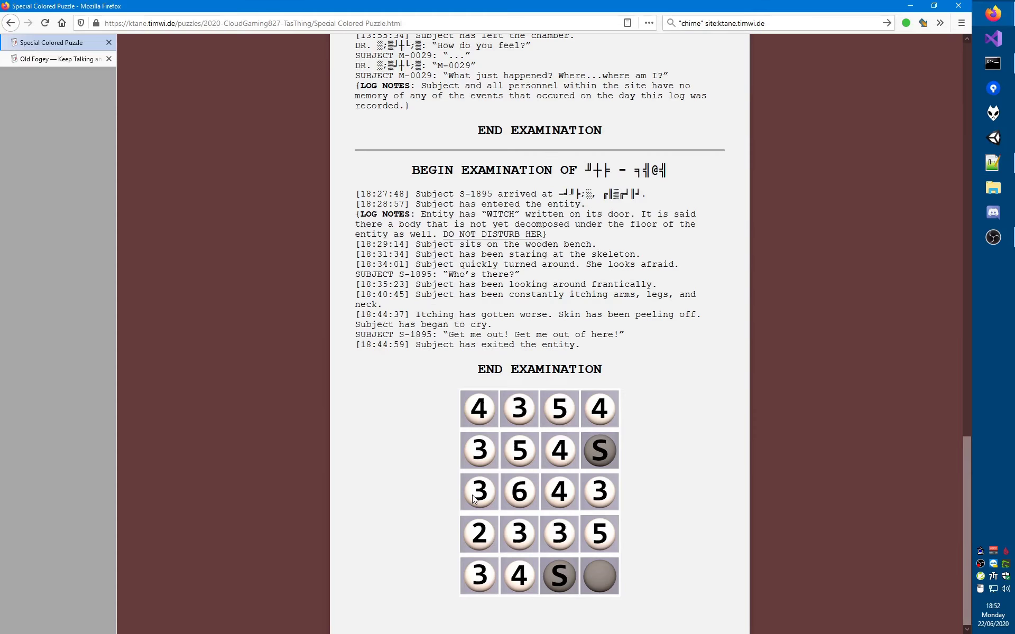
scroll(474, 498, "up", 10)
scroll(472, 499, "down", 10)
scroll(471, 468, "up", 6)
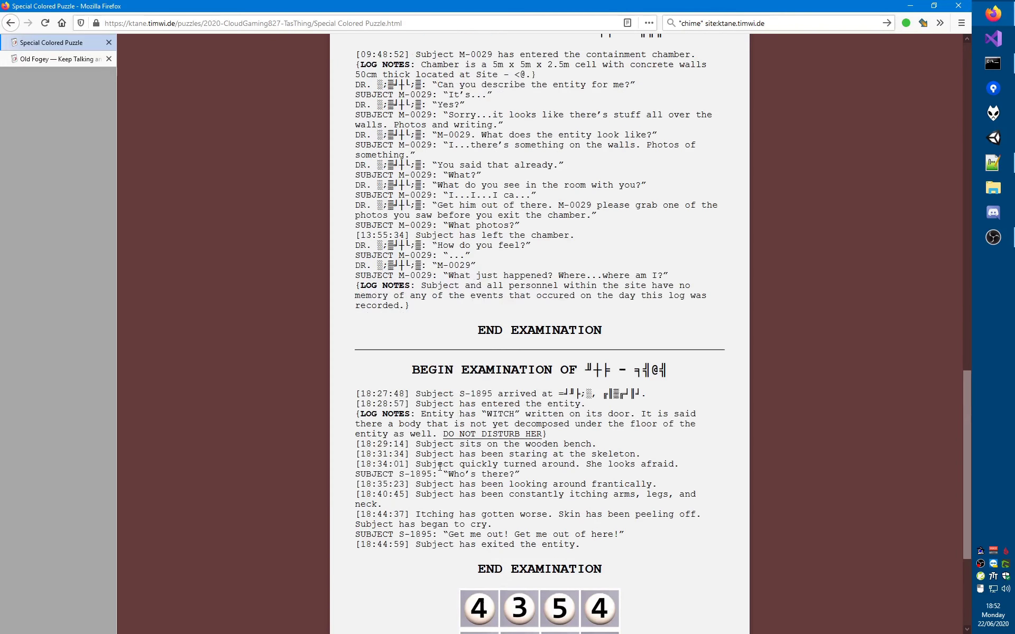
left_click_drag(390, 166, 351, 233)
left_click(348, 235)
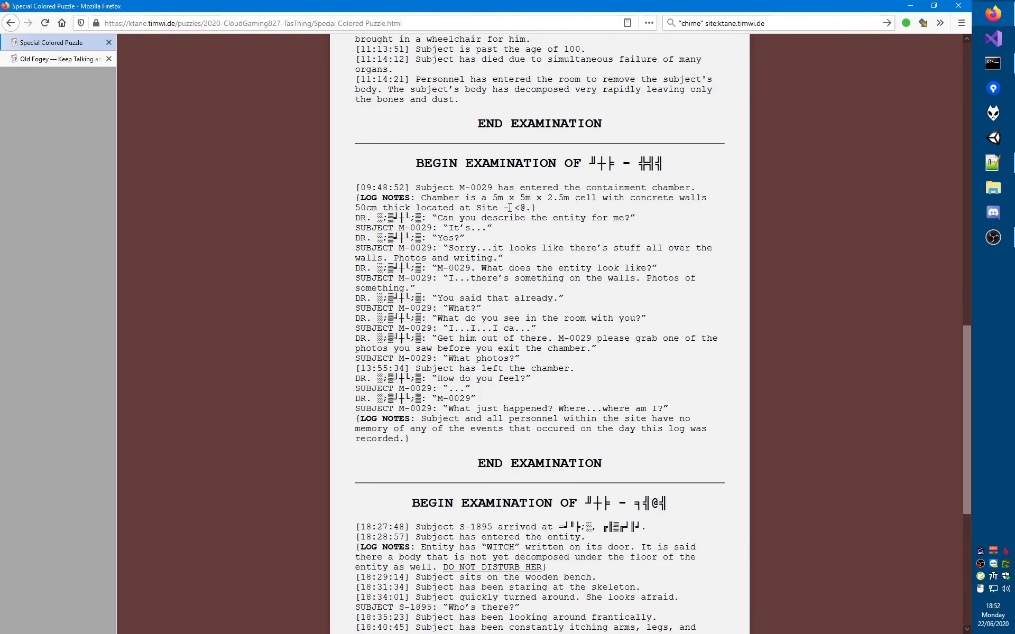
key("alt+Tab")
key("ctrl+Tab")
key("ctrl+f")
type("Site")
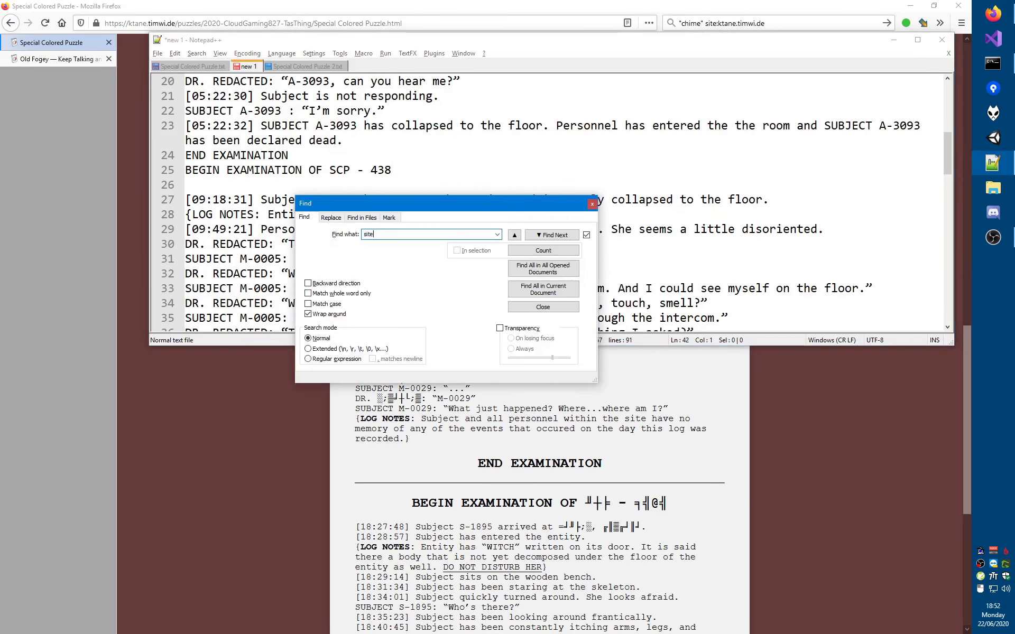
key("Return")
key("Escape")
key("End")
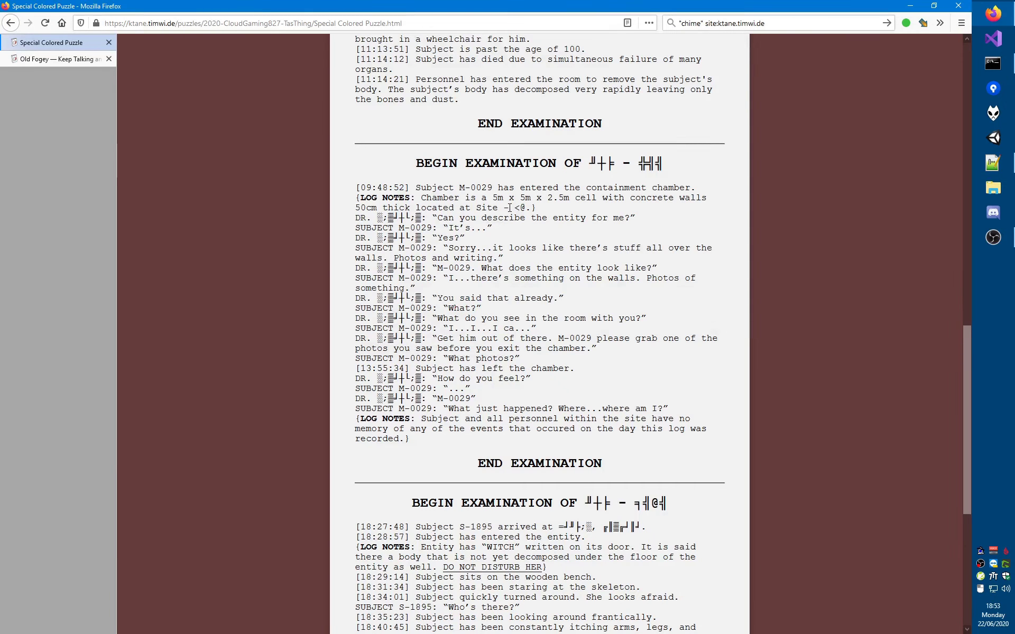
- Read through the rest of the M-0029 examination log on the puzzle page in Firefox
key("alt+Tab")
mouse_move(551, 259)
left_mouse_down()
mouse_move(353, 258)
mouse_move(353, 249)
mouse_move(569, 270)
mouse_move(568, 259)
left_mouse_up()
left_click_drag(568, 256, 584, 293)
left_click(635, 356)
left_click_drag(496, 453, 581, 256)
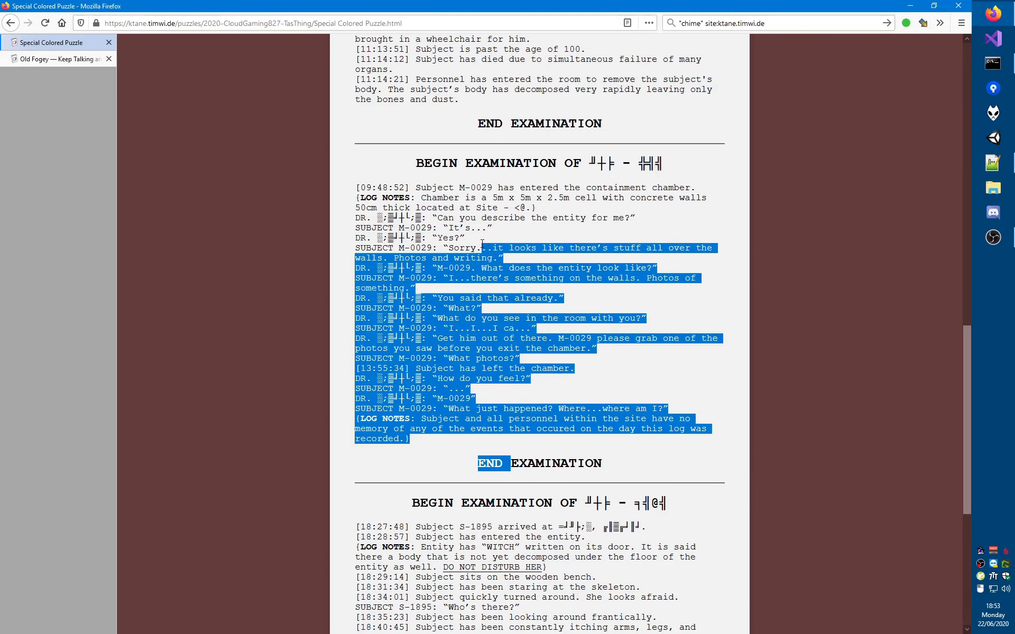
left_click(478, 349)
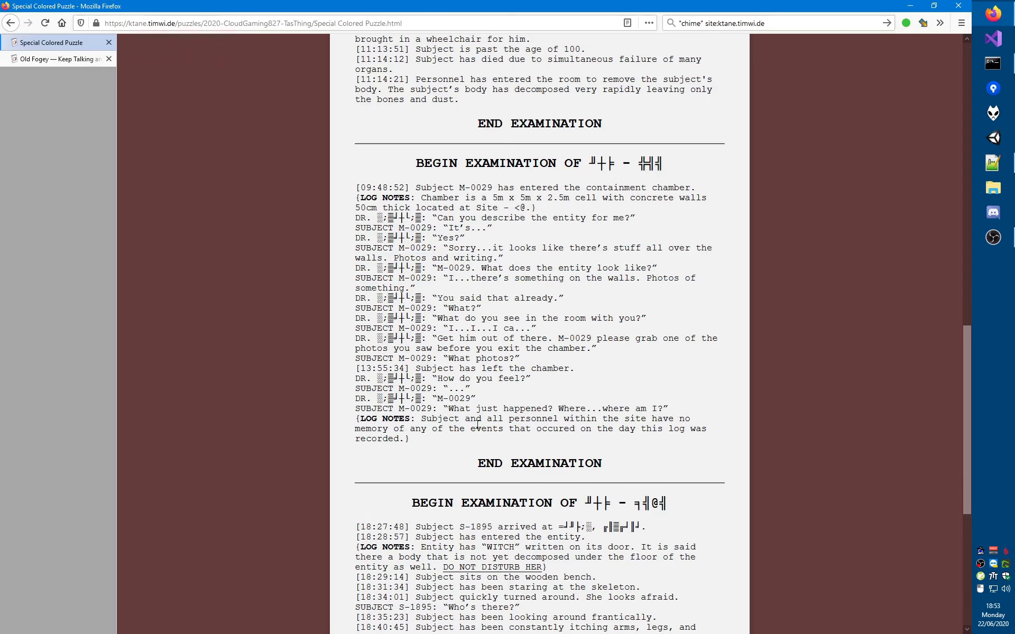
- Complete row 4 of the Notepad++ puzzle notes with AMNESIA, AS?S and MNNS, consulting the number grid in Firefox
key("alt+Tab")
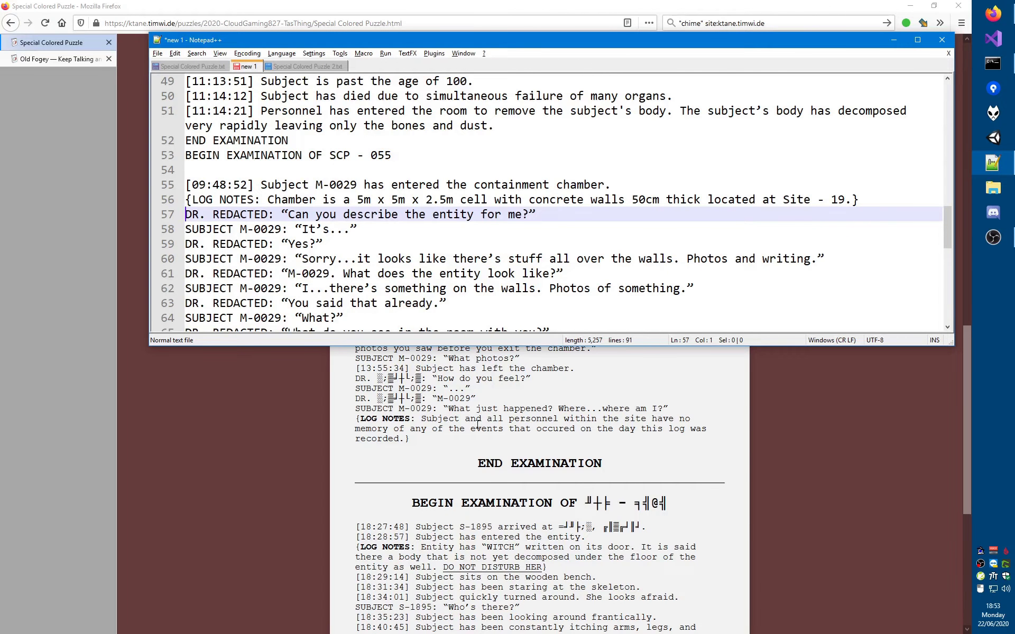
key("ctrl+Tab")
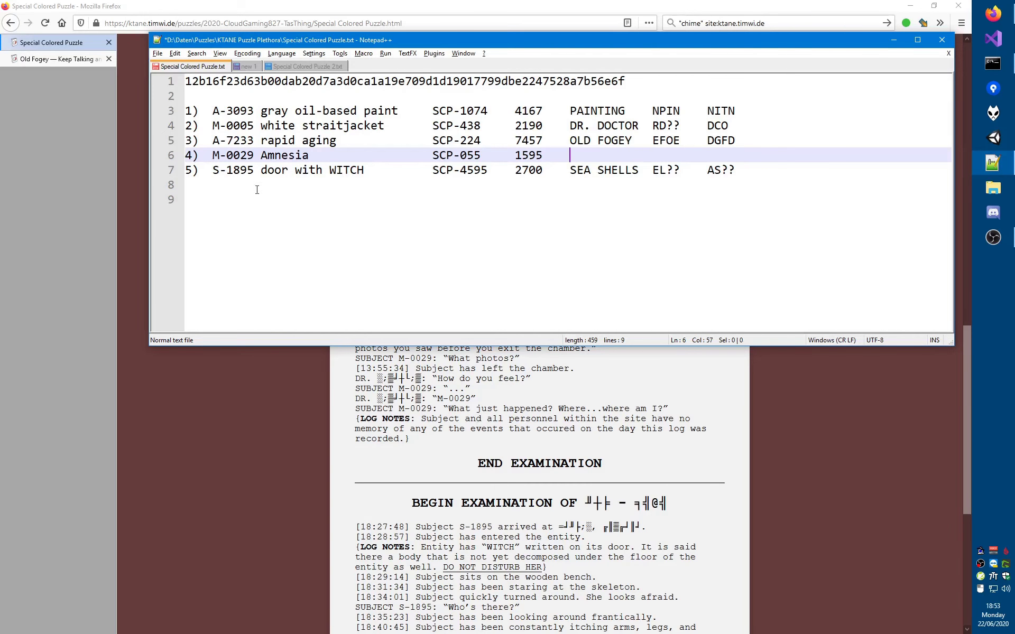
type("AMNESIA     AS?S")
key("Tab")
left_click(42, 50)
scroll(489, 499, "down", 6)
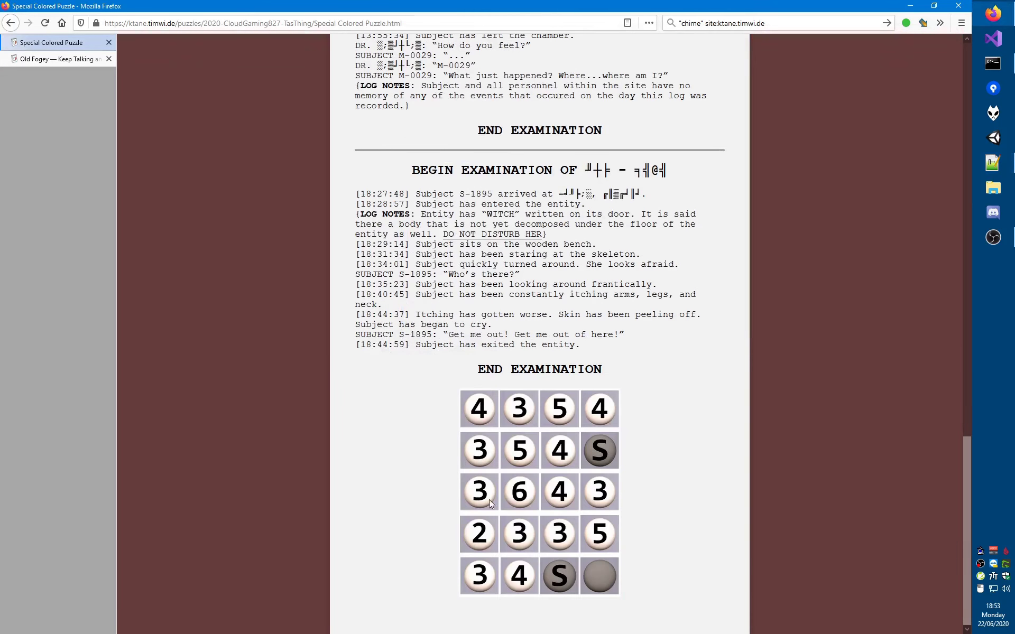
key("alt+Tab")
type("MNN")
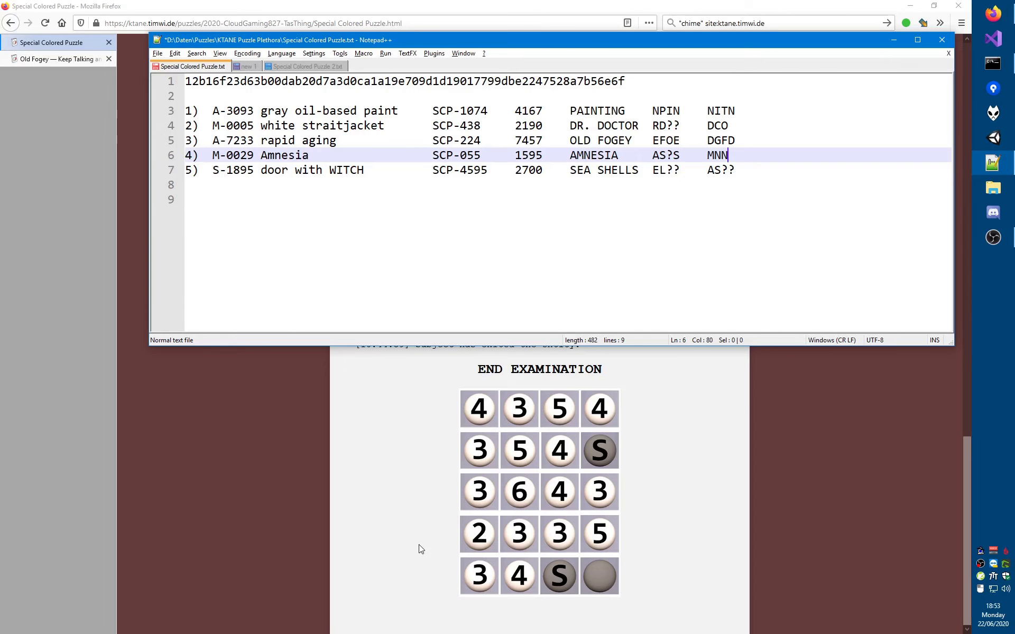
type("S")
key("ctrl+End")
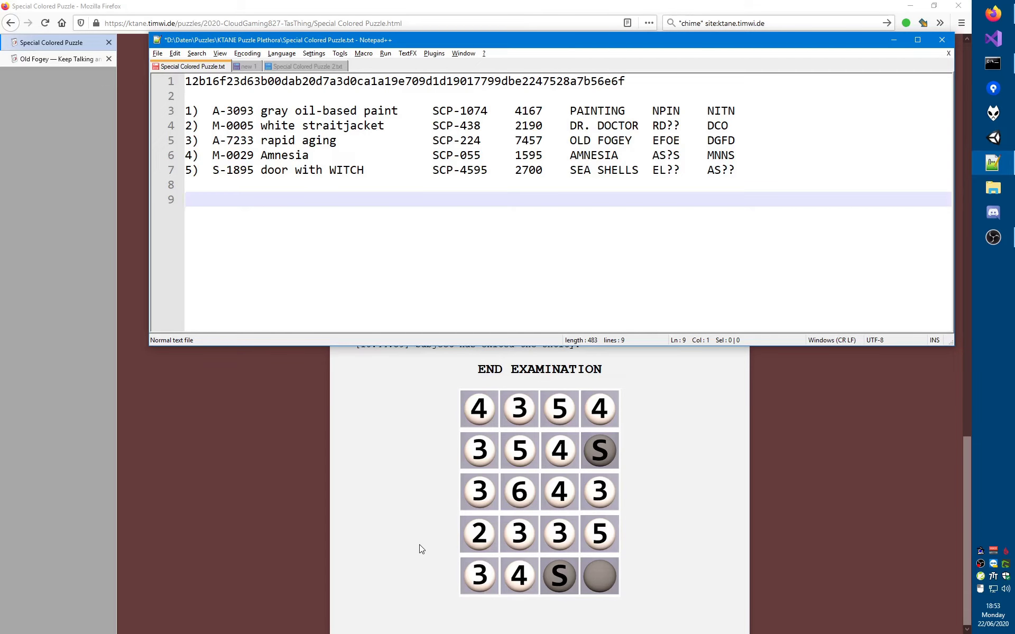
- Copy the value 2700 from row 5 of the notes and search ktane.timwi.de for it on Google in Firefox
double_click(530, 179)
key("ctrl+c")
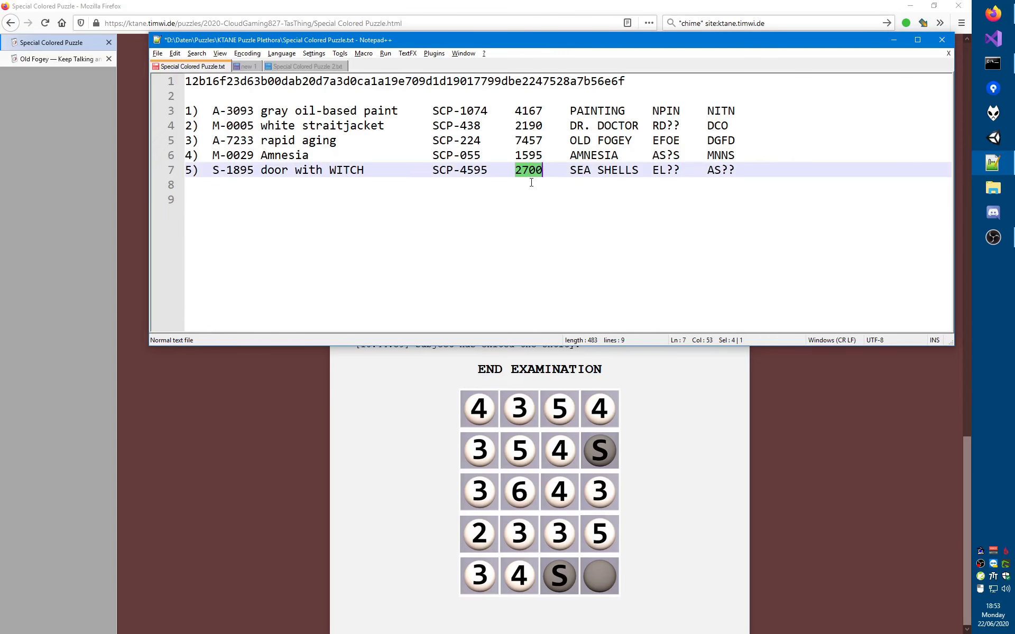
key("alt+Tab")
key("ctrl+Tab")
key("ctrl+k")
key("Home")
key("Right")
key("ctrl+shift+Right")
key("shift+Left")
key("ctrl+v")
key("Return")
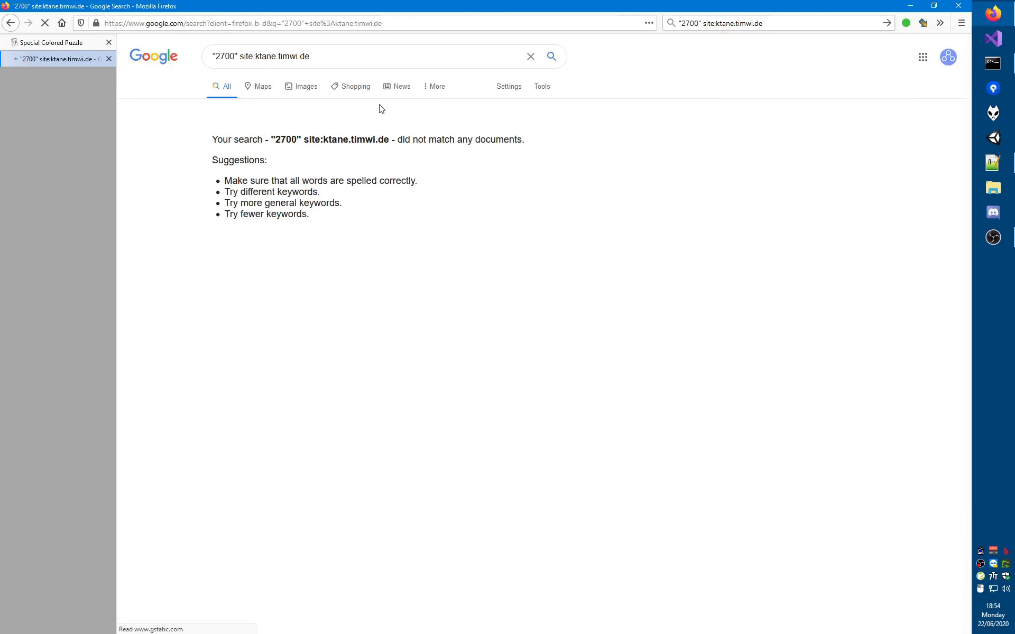
- Copy the value 1595 from row 4 of the Notepad++ notes and search ktane.timwi.de for it in Firefox
key("alt+Tab")
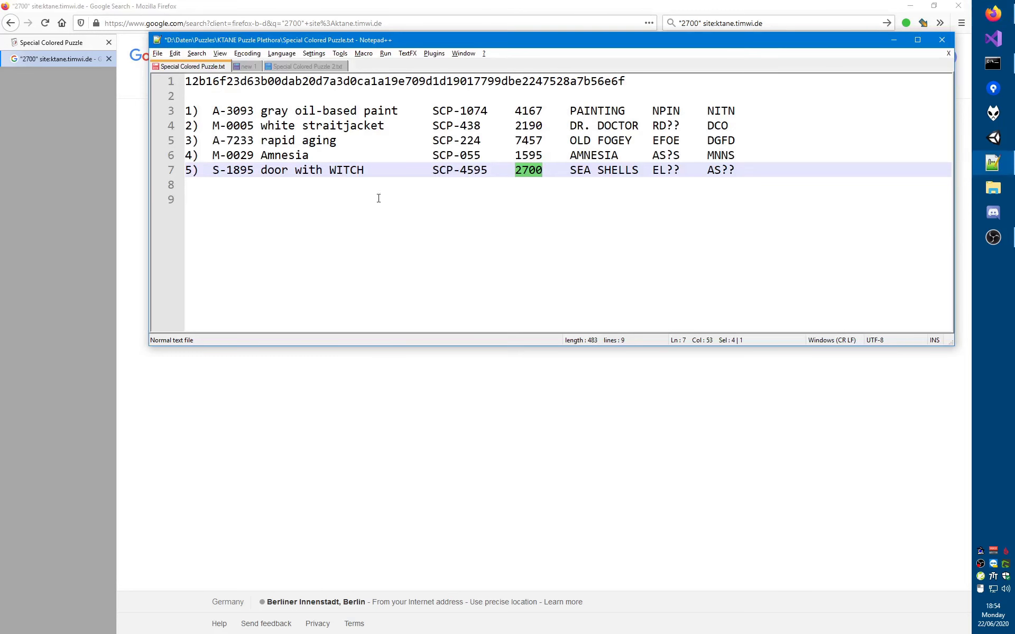
key("Up")
key("ctrl+shift+Left")
key("ctrl+c")
key("alt+Tab")
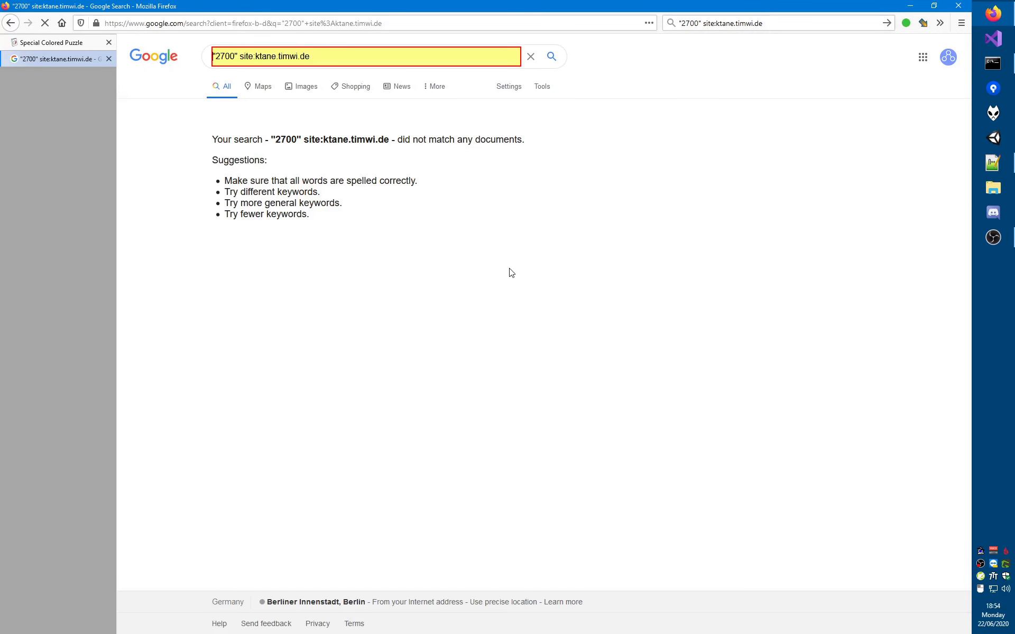
key("ctrl+Right")
key("Right")
key("ctrl+shift+Left")
key("ctrl+v")
key("Return")
- Search ktane.timwi.de for row 3's value 7457 in Firefox, and close the search page
key("alt+Tab")
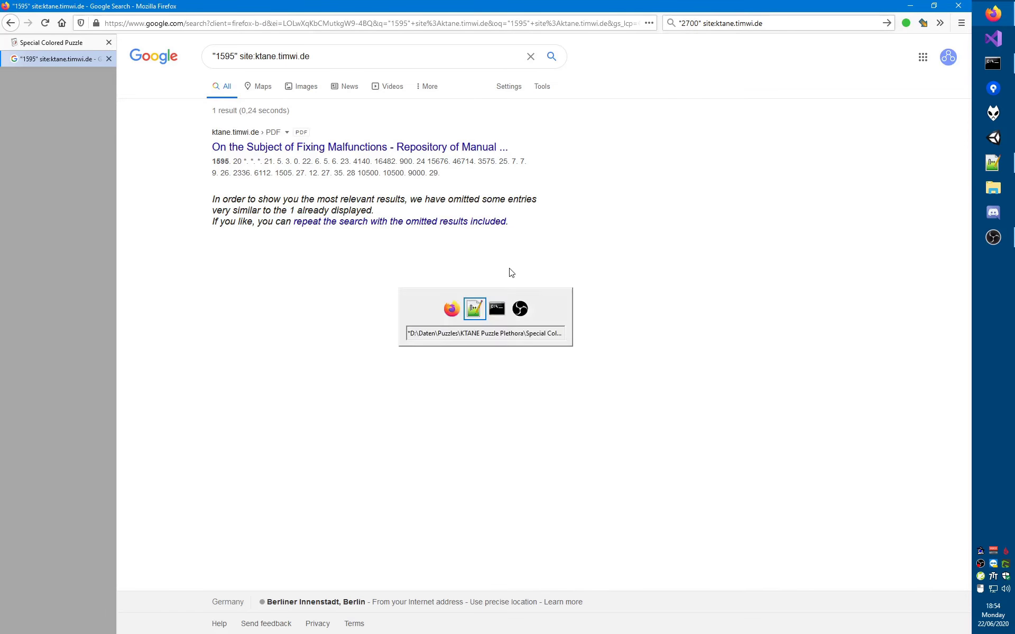
key("Up")
key("ctrl+shift+Left")
key("ctrl+c")
key("alt+Tab")
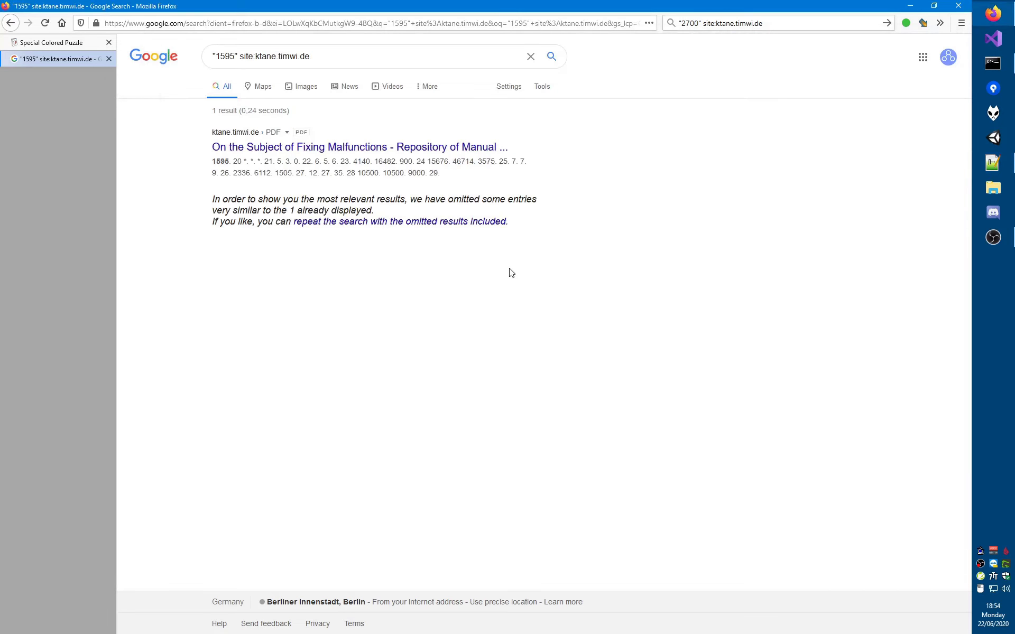
key("ctrl+shift+Left")
key("ctrl+v")
key("Return")
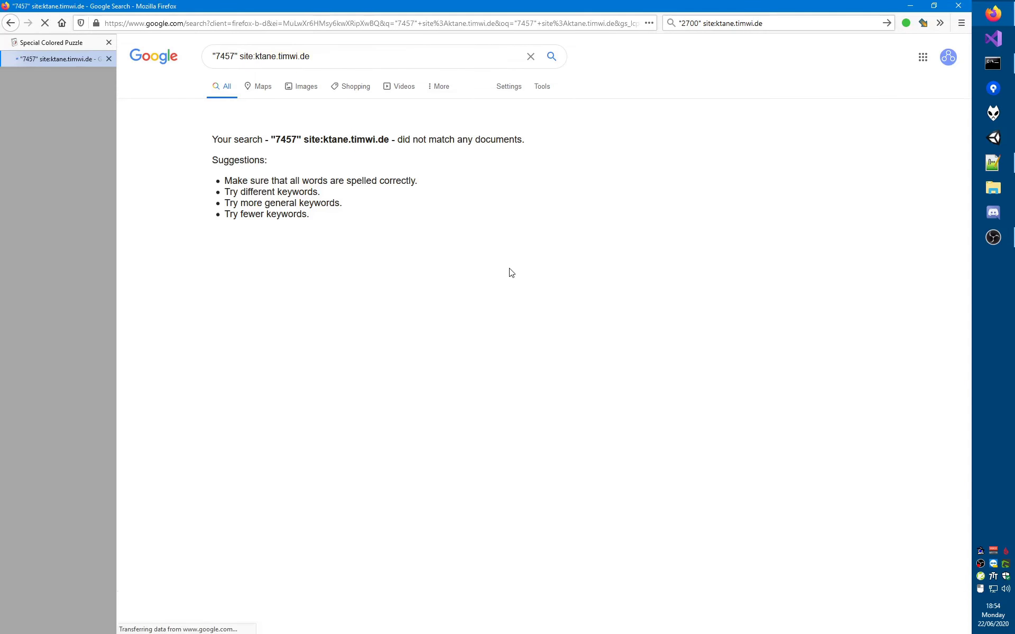
key("ctrl+w")
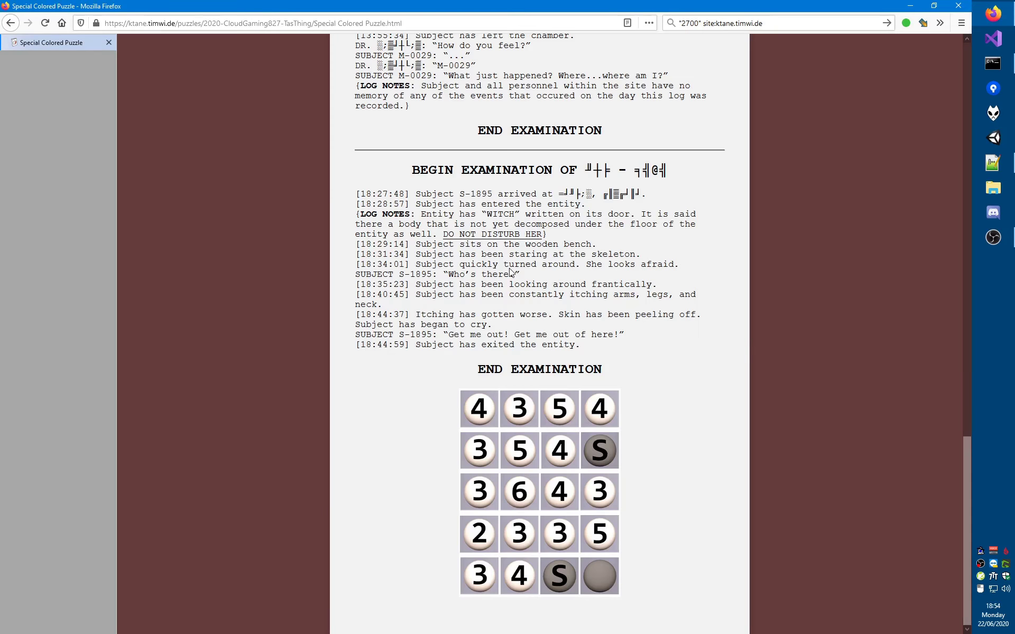
- Switch to Notepad++ and save the puzzle notes in Special Colored Puzzle.txt
key("alt+Tab")
left_click(510, 269)
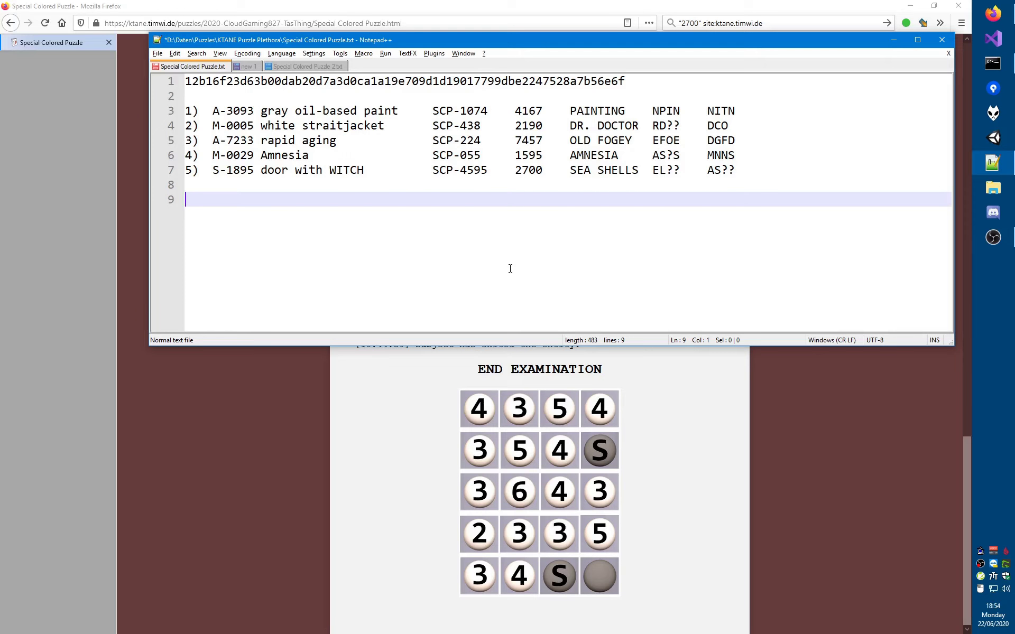
key("ctrl+s")
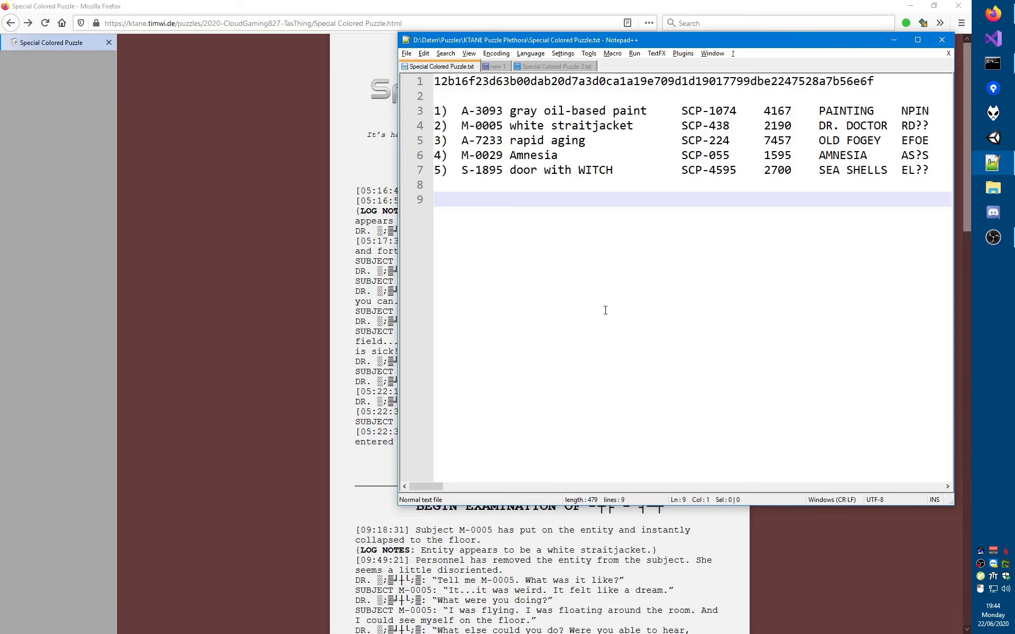
- Switch to Firefox and reread the introductory flavor text beneath the Special Colored Puzzle title
left_click(323, 218)
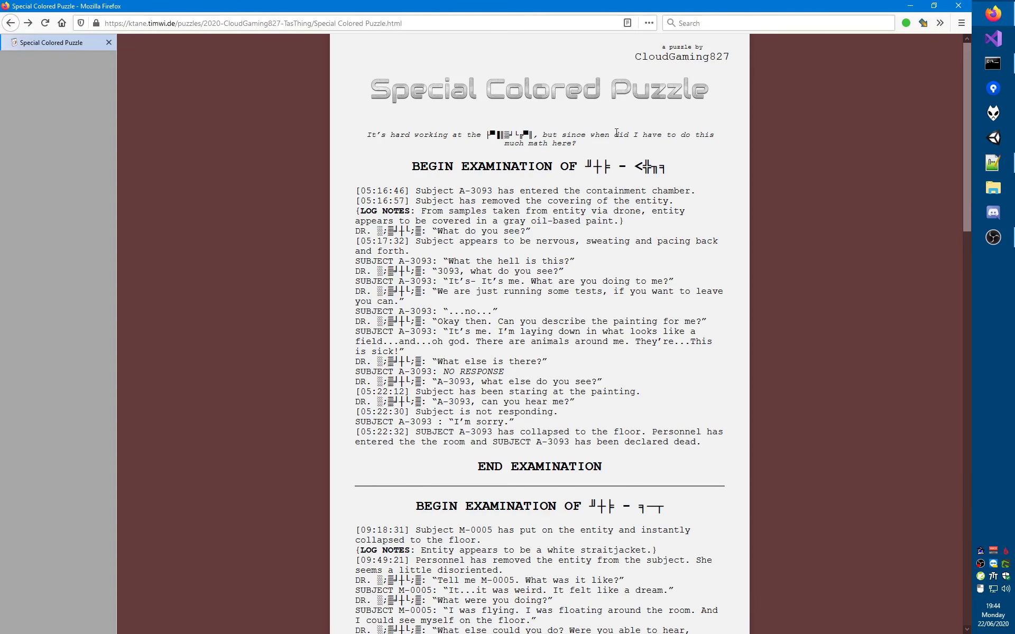
double_click(538, 144)
left_click_drag(589, 147, 404, 138)
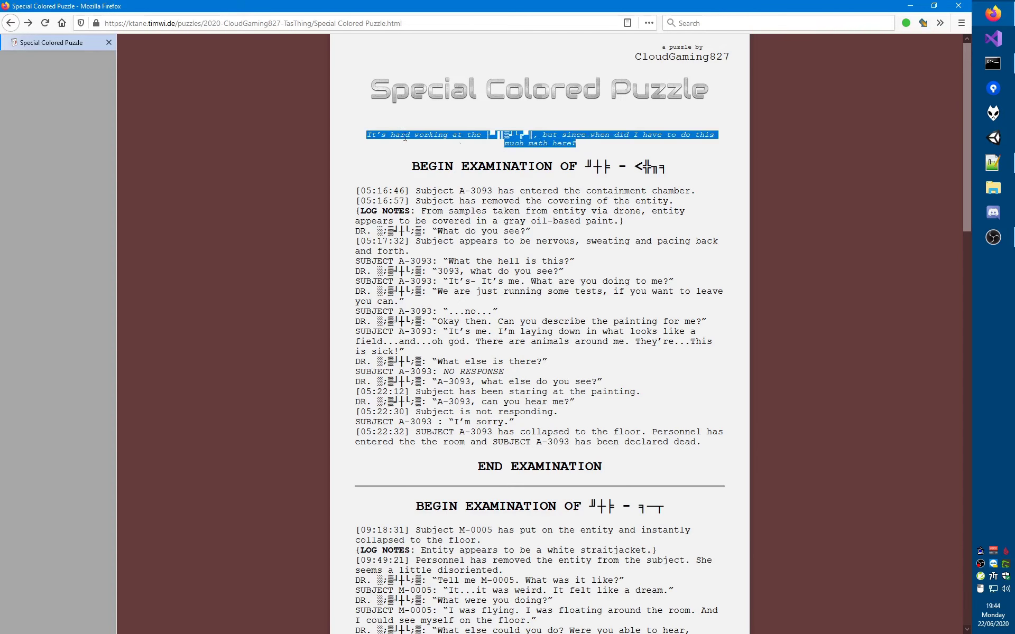
left_click(370, 155)
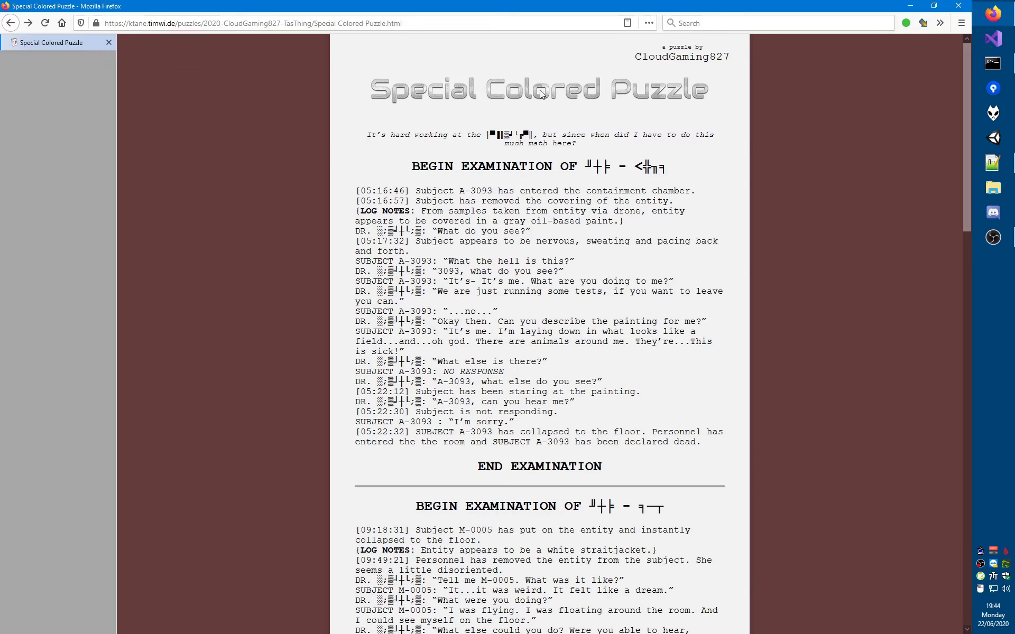
- Check the letter prefixes of the subject IDs in the Notepad++ notes and widen the window to fit every column
key("alt+Tab")
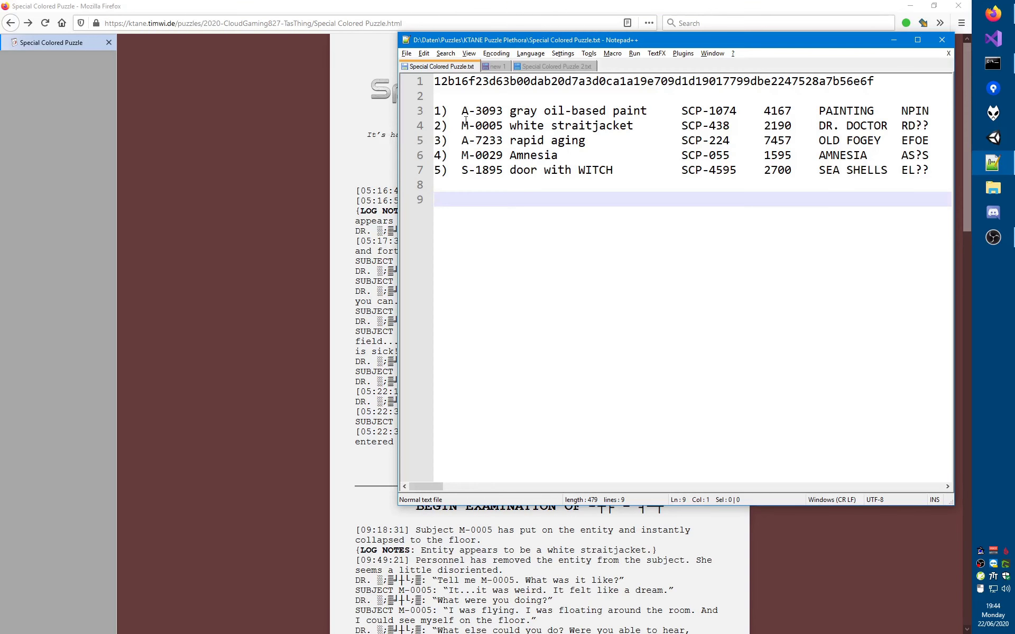
left_click_drag(461, 111, 479, 176)
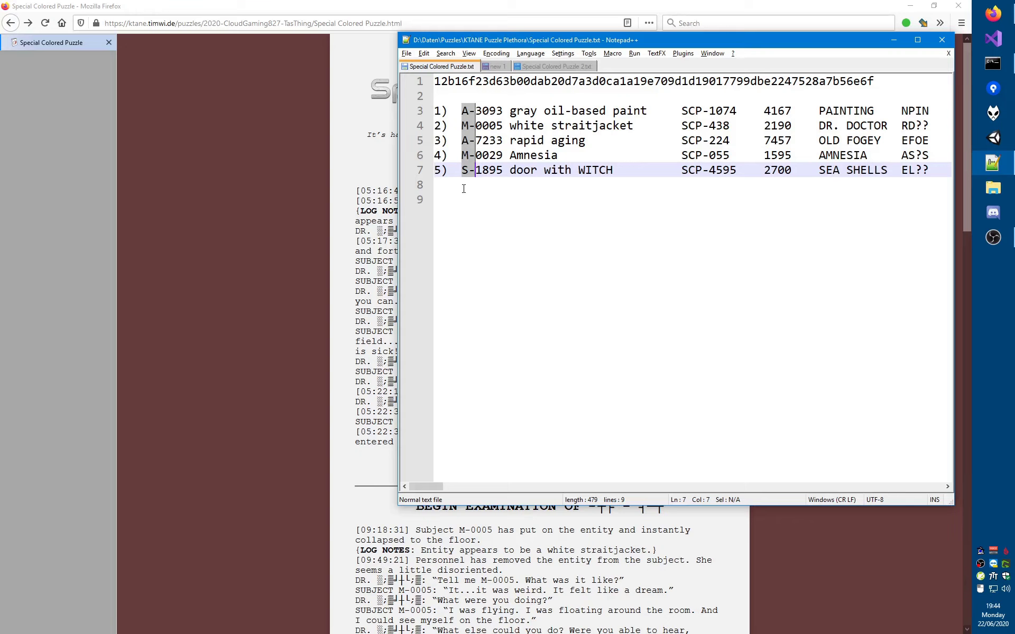
left_click(470, 205)
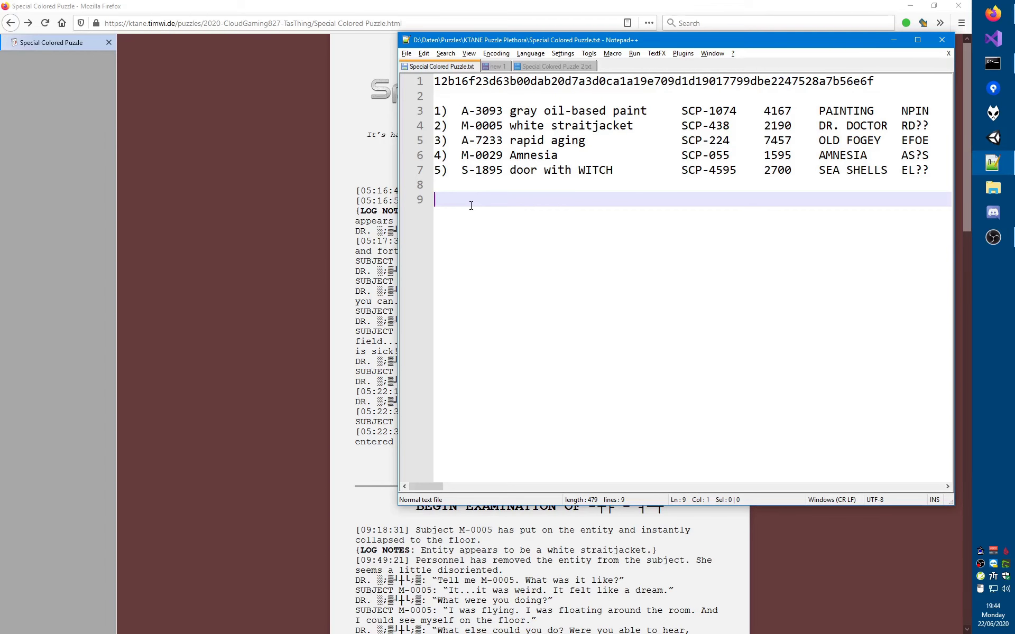
left_click_drag(399, 234, 247, 269)
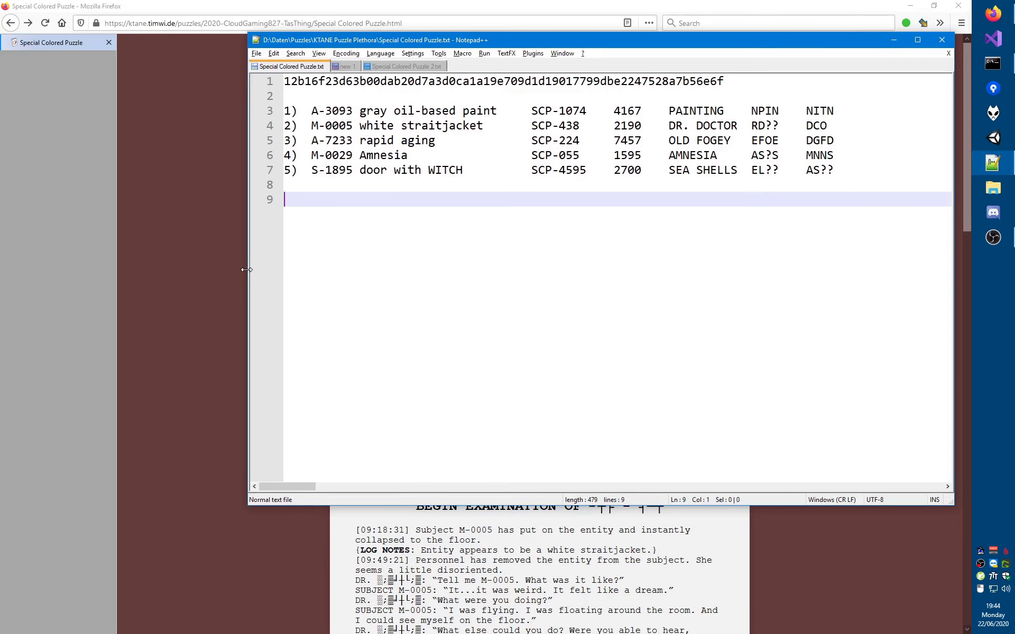
- Switch to Firefox and create a new blank Google Sheets spreadsheet in a new tab
left_click(62, 246)
key("ctrl+t")
type("sp")
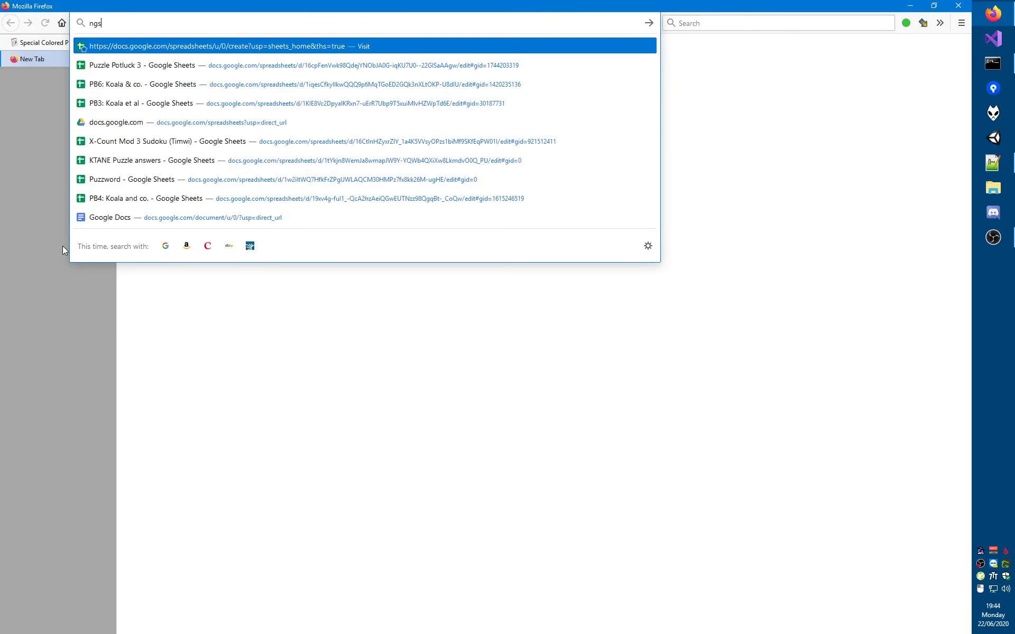
key("Return")
- Copy the numeric parts of the five subject IDs from the Notepad++ notes into the spreadsheet, starting at cell A1
key("alt+Tab")
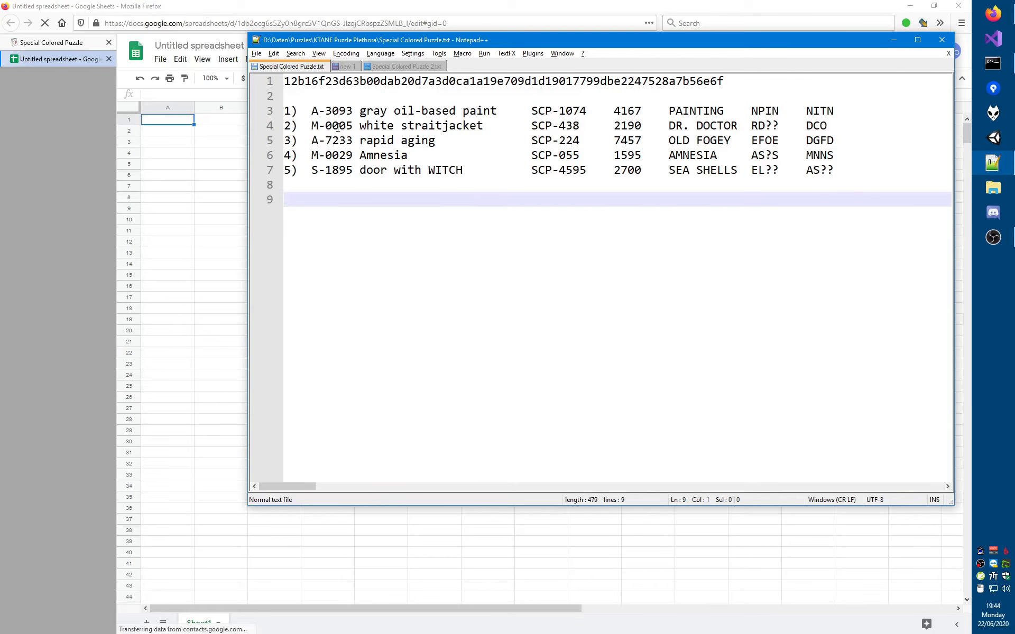
left_click_drag(326, 112, 352, 172)
left_click(157, 125)
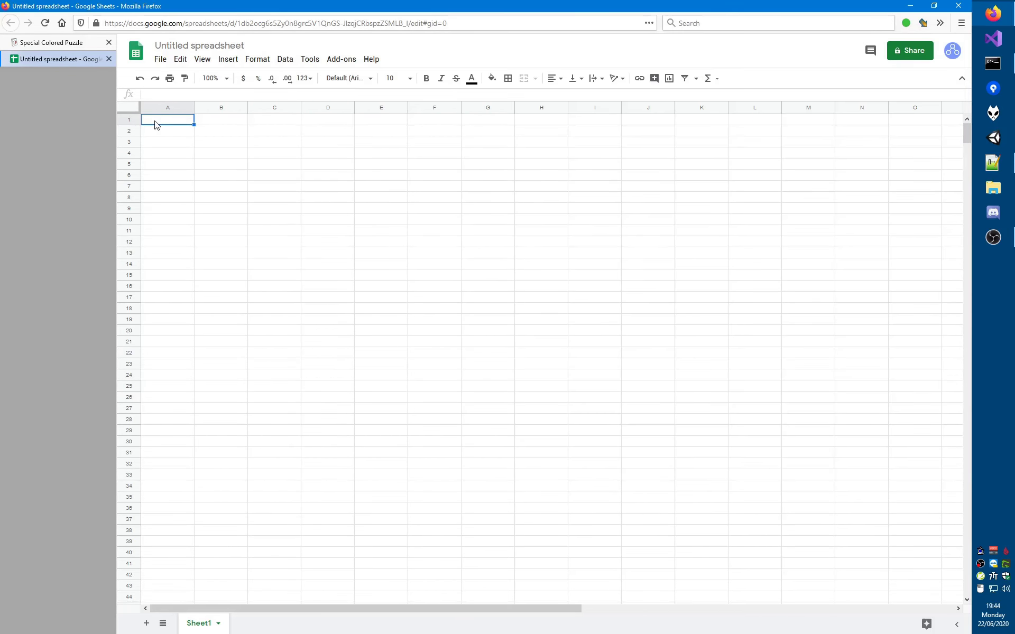
key("ctrl+v")
key("Right")
- Copy the five SCP numbers, without their prefix, from the Notepad++ notes into the spreadsheet, starting at cell B1
key("alt+Tab")
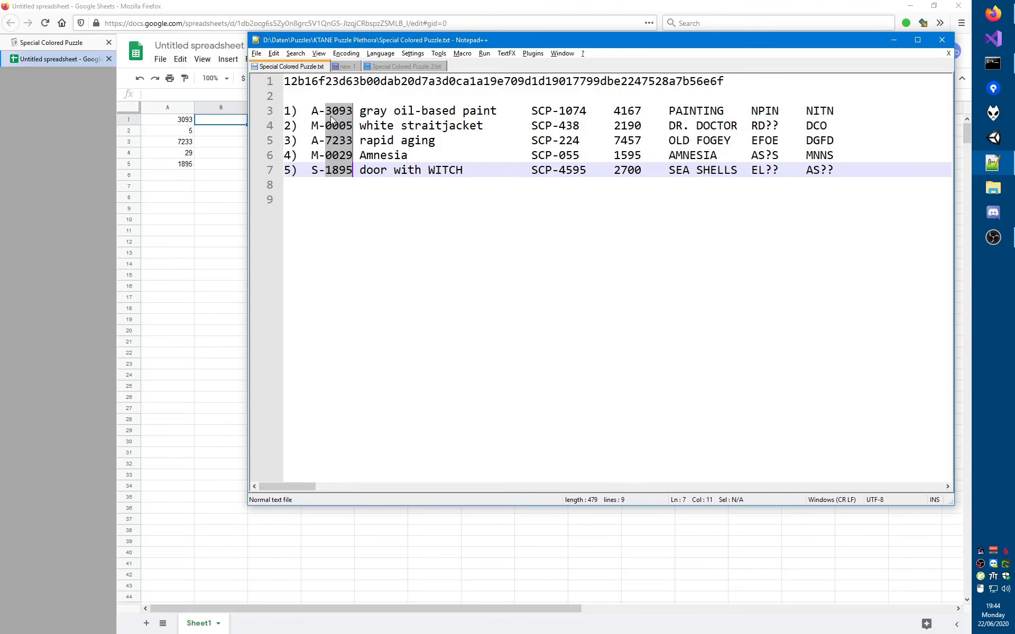
left_click_drag(559, 109, 589, 169)
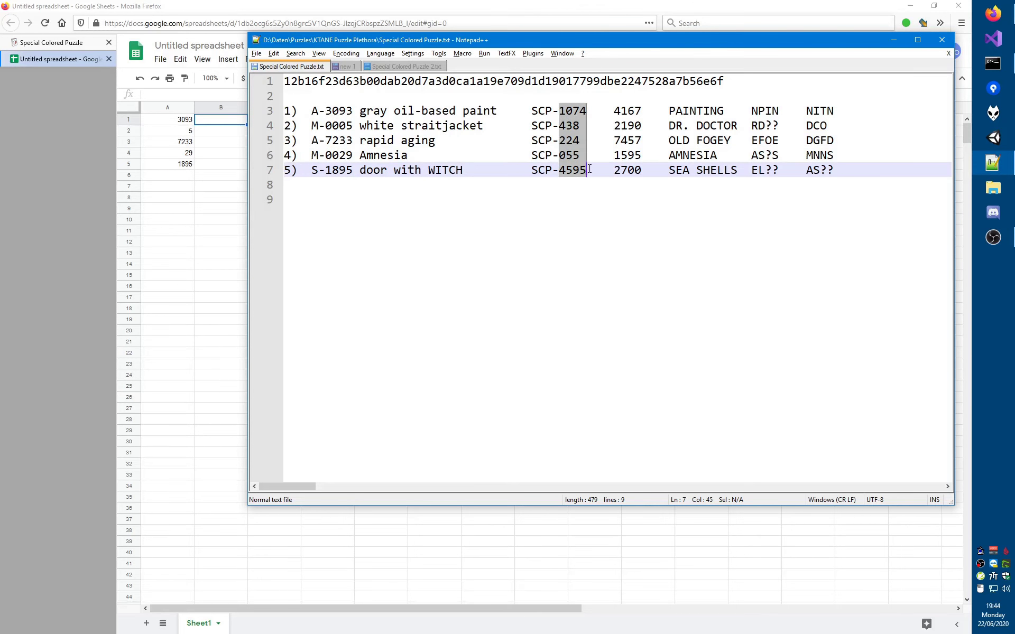
key("ctrl+c")
left_click(202, 186)
left_click(217, 123)
key("ctrl+v")
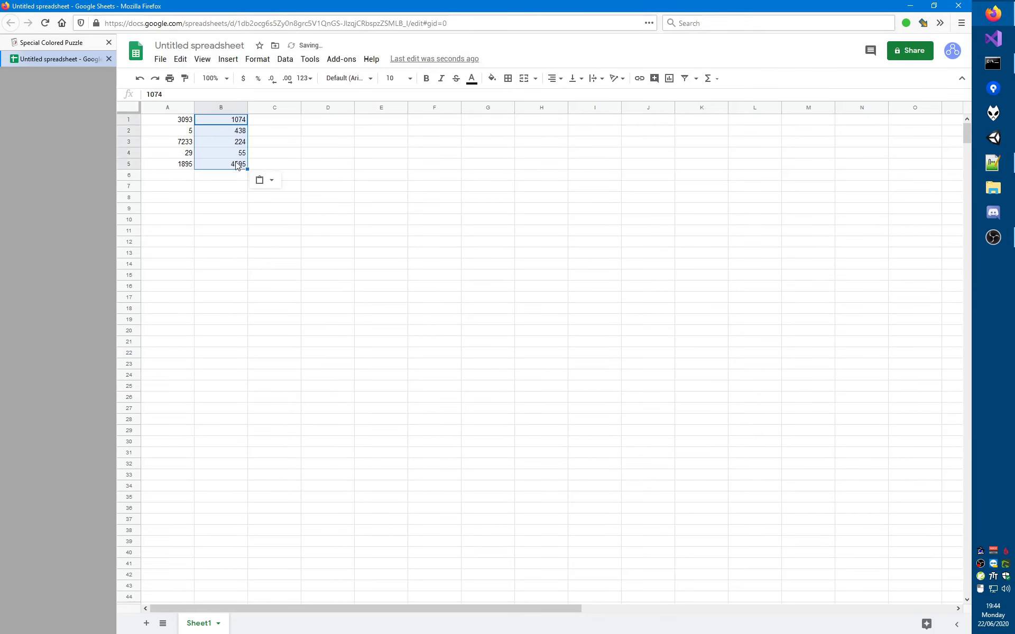
- Copy the column of four-digit values following the SCP numbers from the Notepad++ notes into the spreadsheet, starting at cell D1
key("Right")
key("alt+Tab")
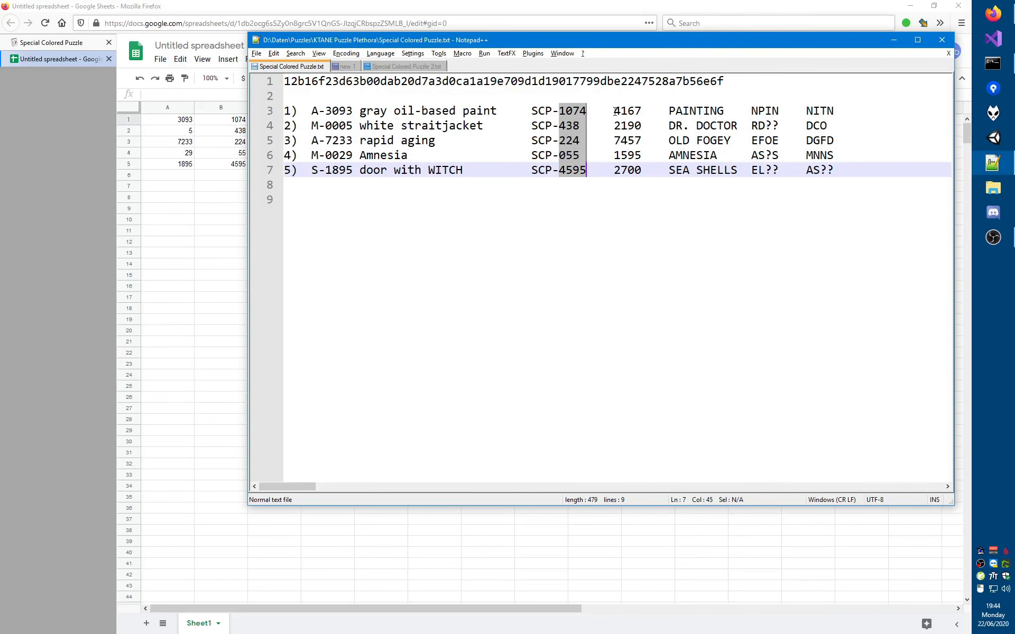
left_click_drag(614, 110, 642, 174)
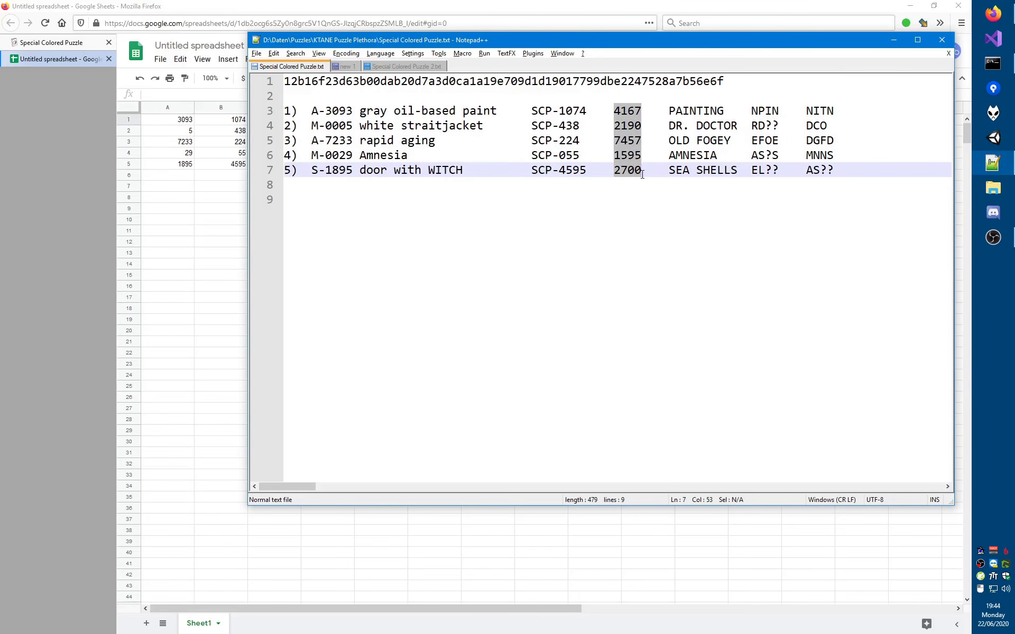
left_click(199, 216)
left_click(312, 122)
key("ctrl+v")
left_click(290, 120)
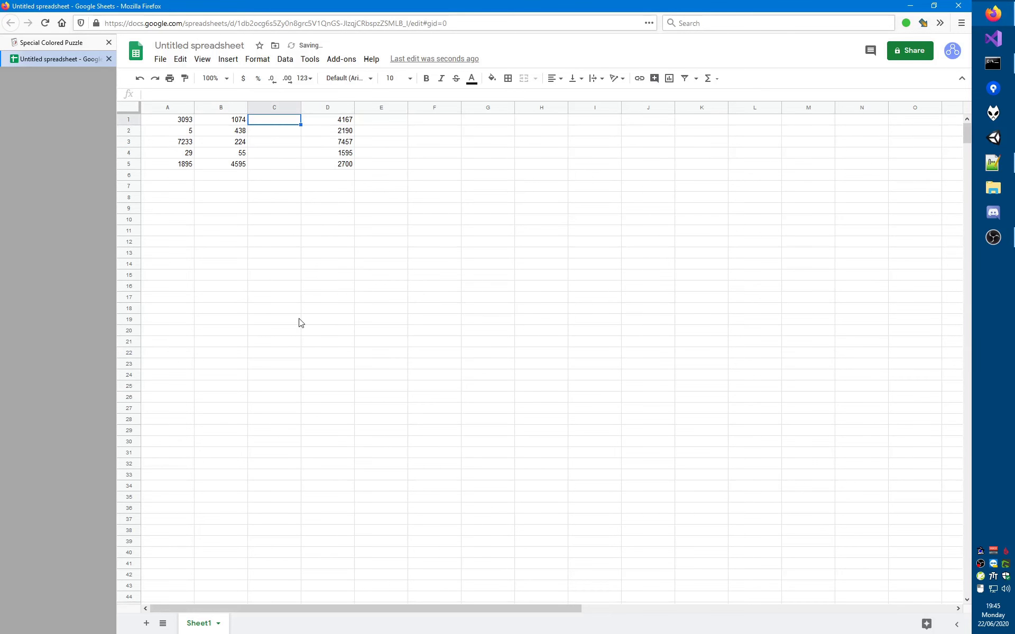
- Insert a column before the subject numbers and fill it with the prefix letters A, M, A, M, S from the Notepad++ notes
right_click(164, 109)
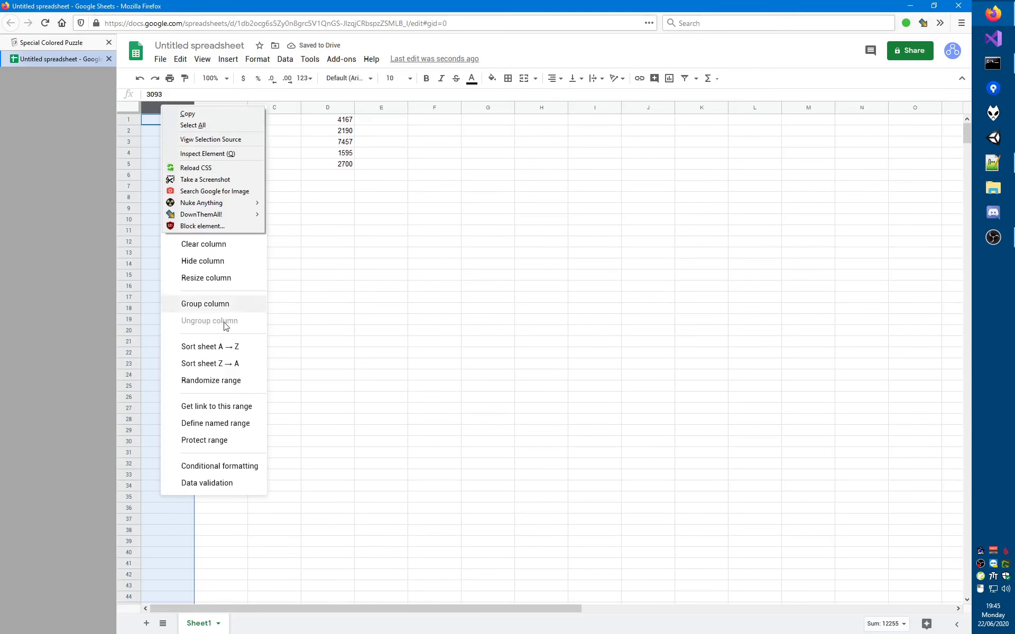
left_click(214, 194)
left_click(152, 124)
key("alt+Tab")
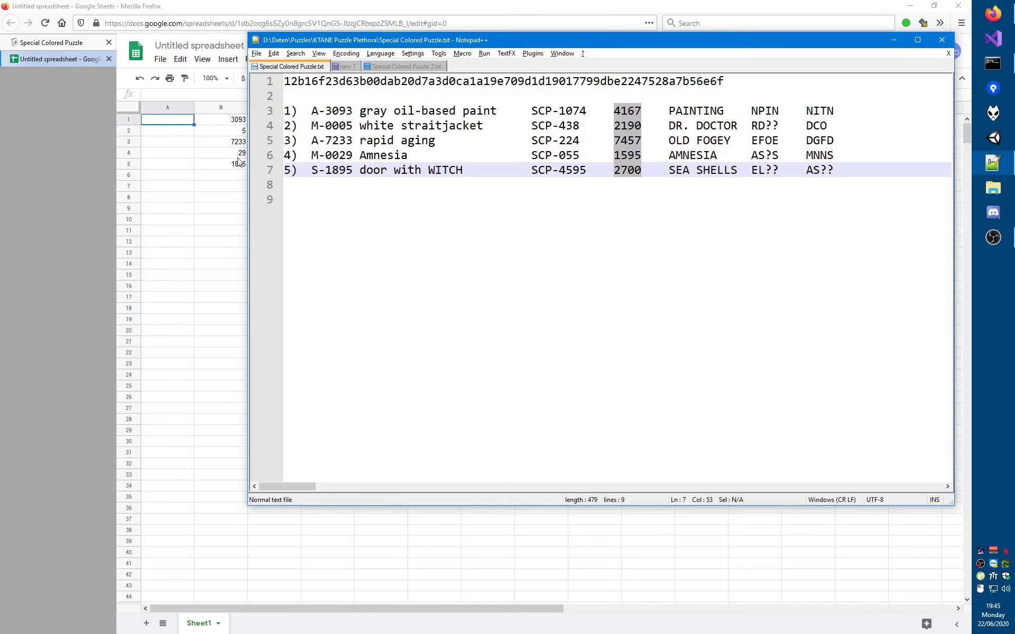
left_click(312, 127)
left_click_drag(317, 140, 319, 170)
key("ctrl+c")
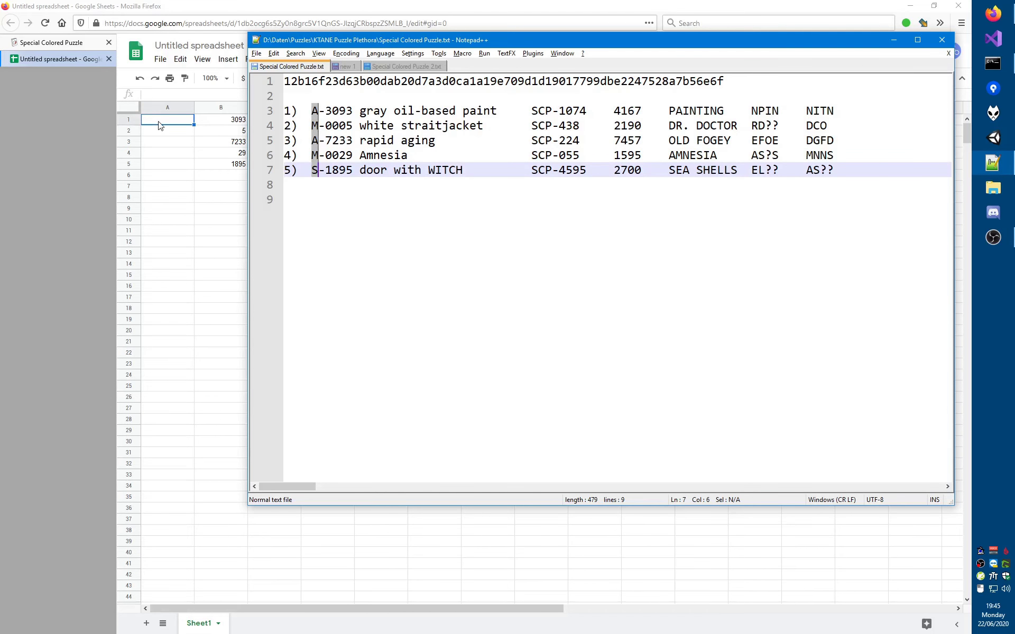
key("alt+Tab")
key("ctrl+v")
- Enter the sum formula =B1+C1 in cell D1
left_click(325, 122)
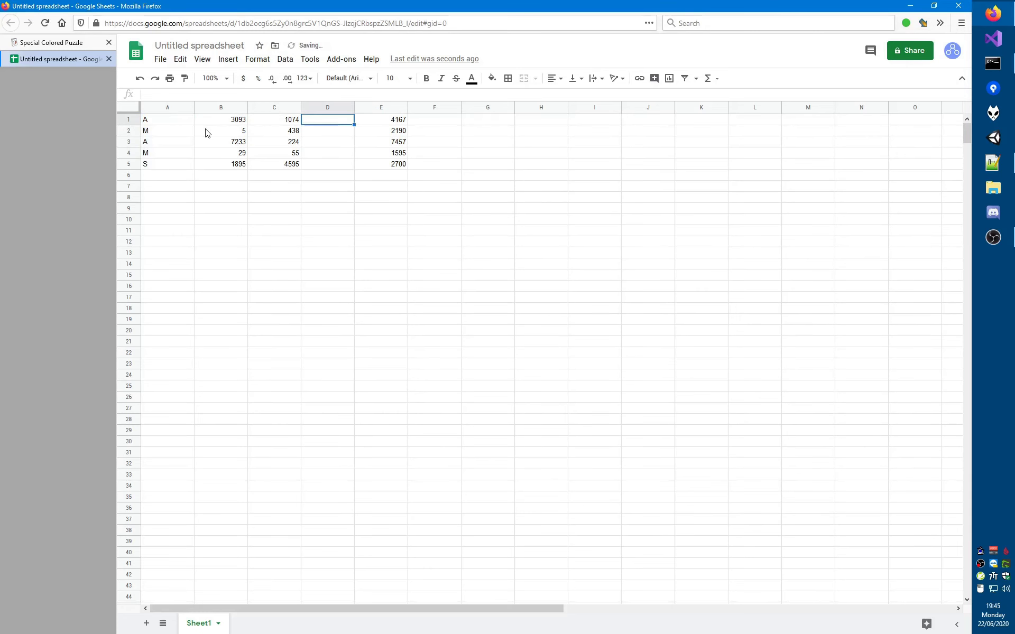
type("=")
left_click(242, 121)
type("+")
left_click(280, 120)
key("Return")
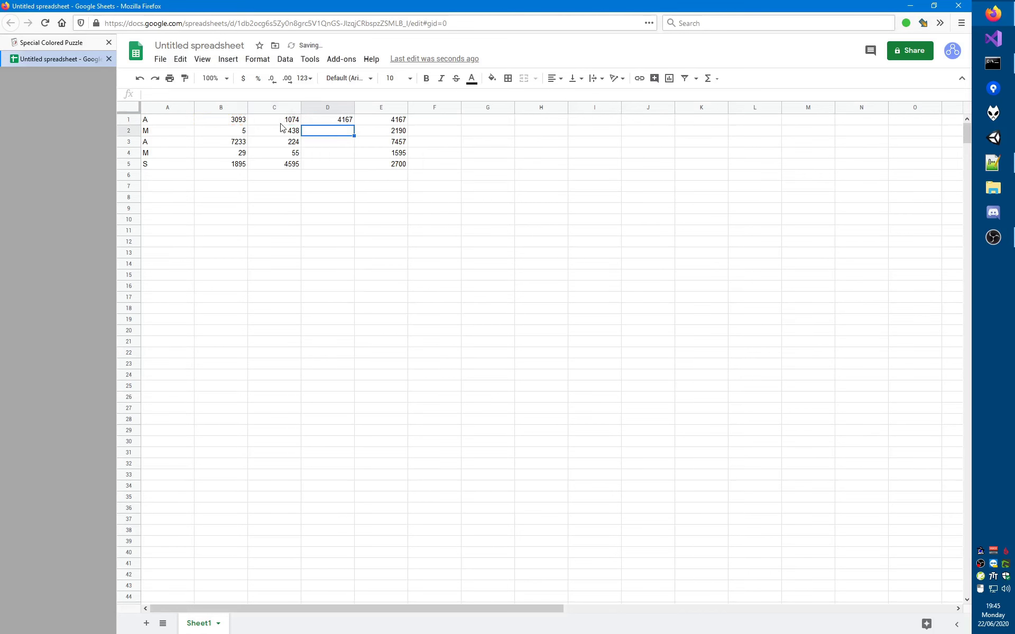
- Enter the product formula =B2*C2 in cell D2
type("=")
left_click(240, 131)
type("+")
left_click(286, 131)
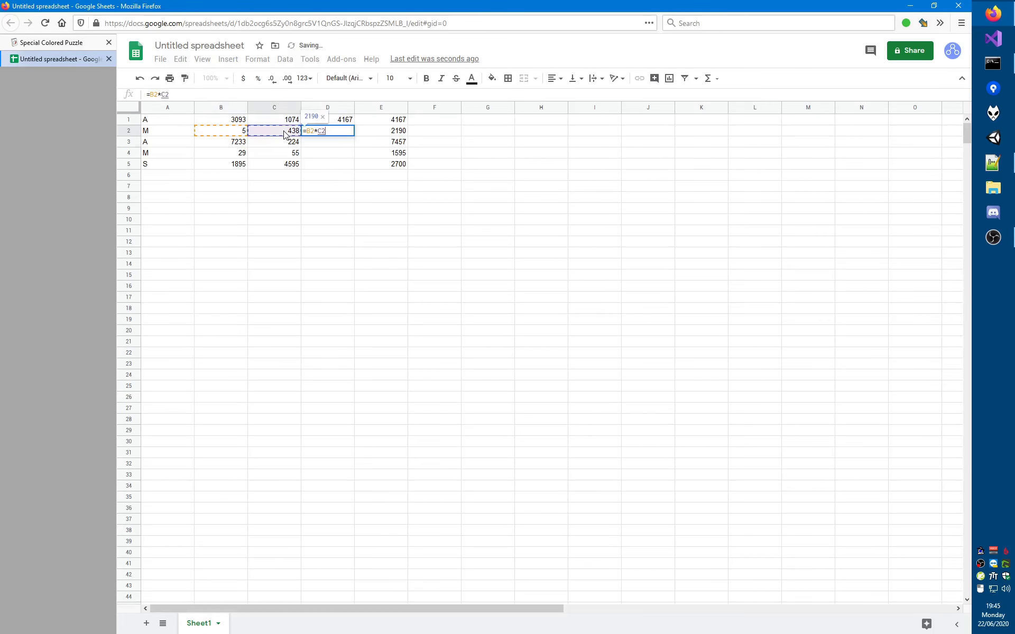
key("Return")
- Enter the sum formula =B3+C3 in cell D3
type("=")
left_click(241, 142)
type("+")
left_click(277, 144)
key("Return")
- Enter the product formula =B4*C4 in cell D4
type("=")
left_click(240, 153)
type("*")
left_click(287, 154)
key("Return")
- Enter the subtraction formula =C5-B5 in cell D5
type("=B5")
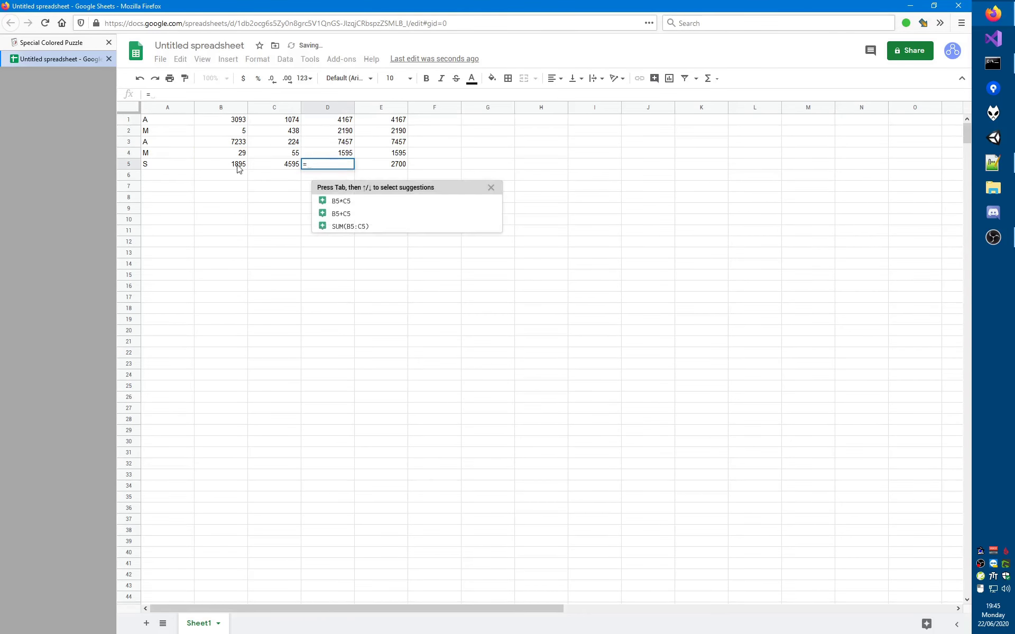
key("BackSpace")
key("BackSpace")
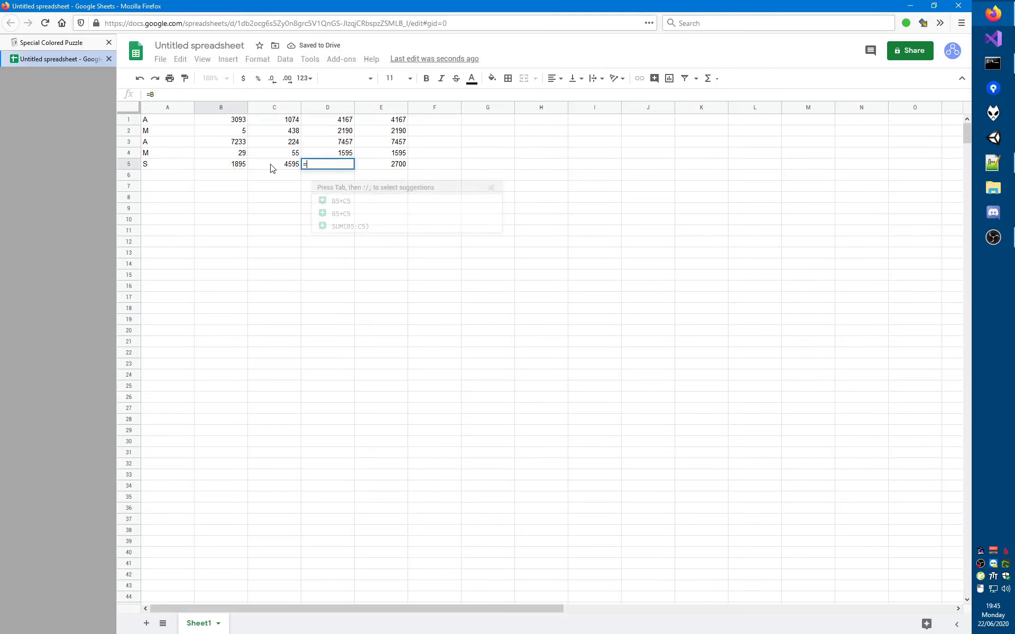
left_click(271, 168)
type("-")
left_click(231, 165)
key("Return")
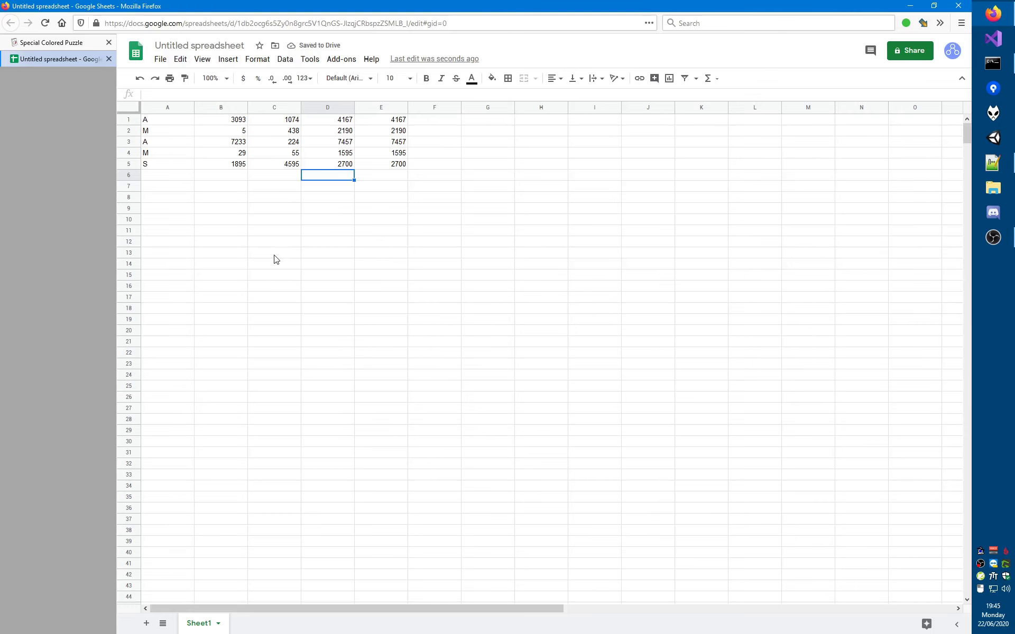
- Insert an empty row above the five data rows of the spreadsheet
right_click(128, 119)
left_click(154, 207)
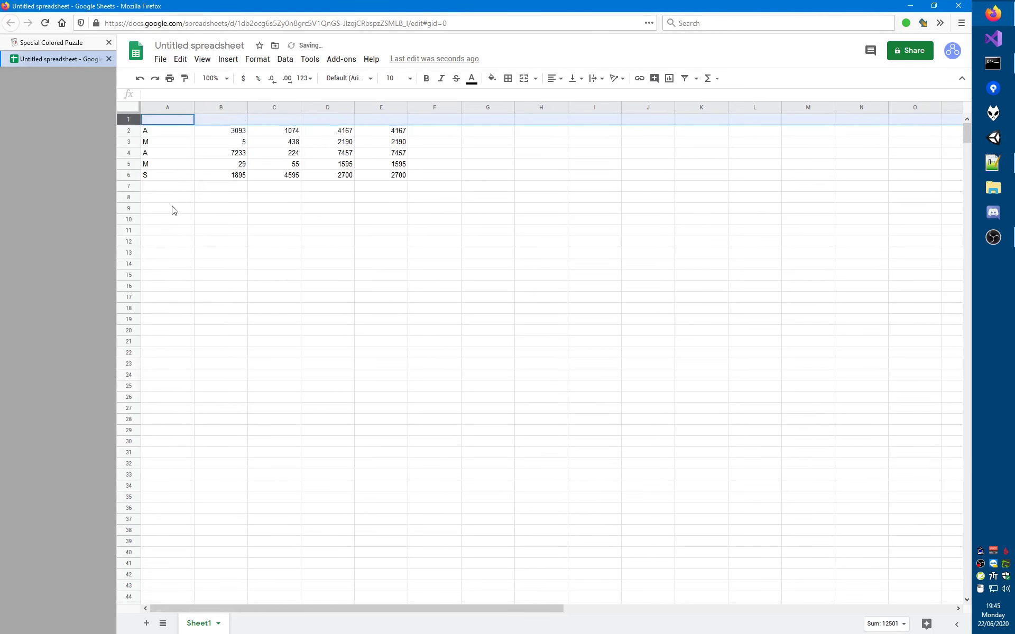
left_click(221, 141)
key("Up")
key("Up")
- Label columns B, C and D as Agent, SCP and Result in row 1, and delete the duplicate result values in column E
key("alt+Tab")
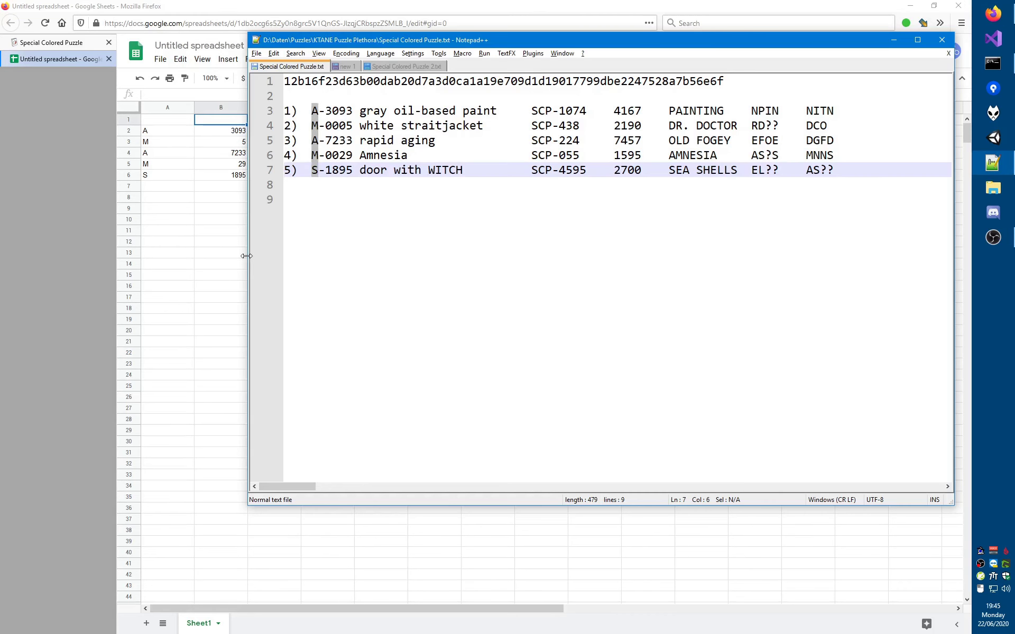
key("alt+Tab")
type("Agent")
key("Tab")
type("SCP")
key("Tab")
key("alt+Tab")
key("alt+Tab")
type("Result")
key("Tab")
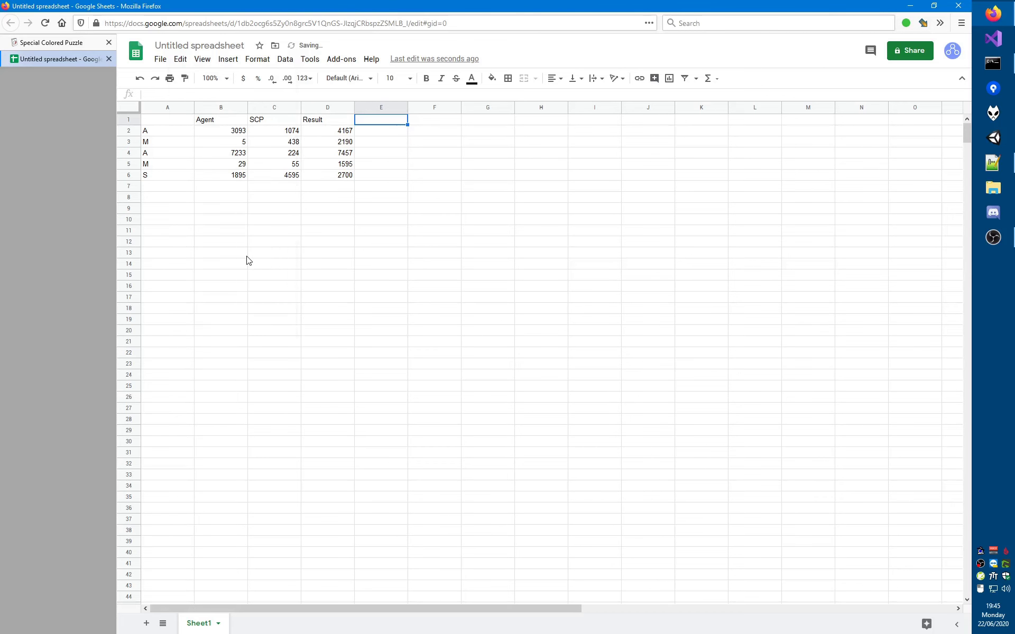
- Check the remaining columns in the Notepad++ notes and label column E as Module in cell E1
key("alt+Tab")
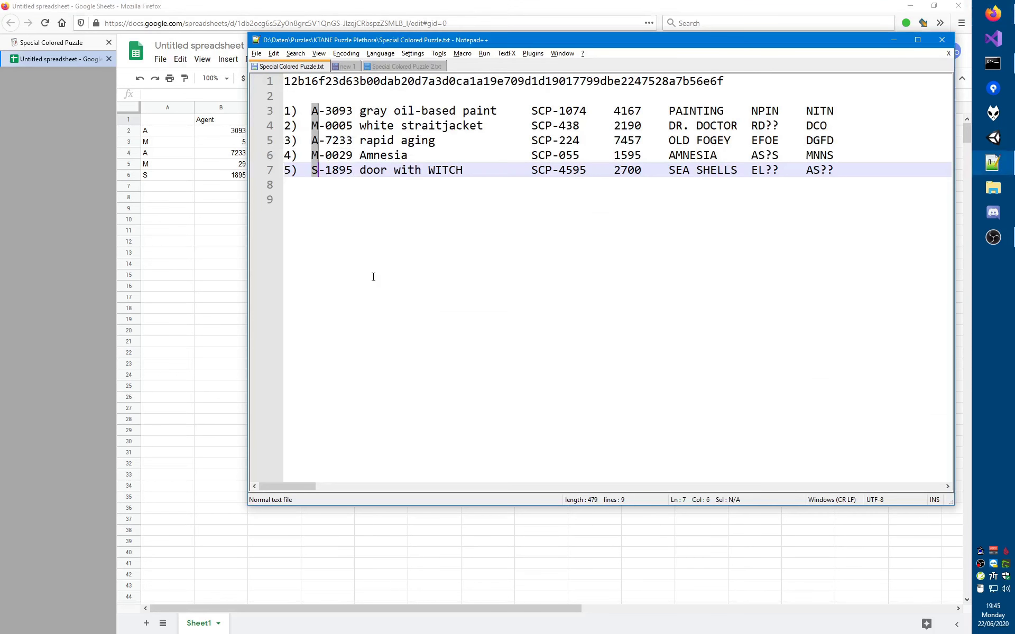
left_click(372, 276)
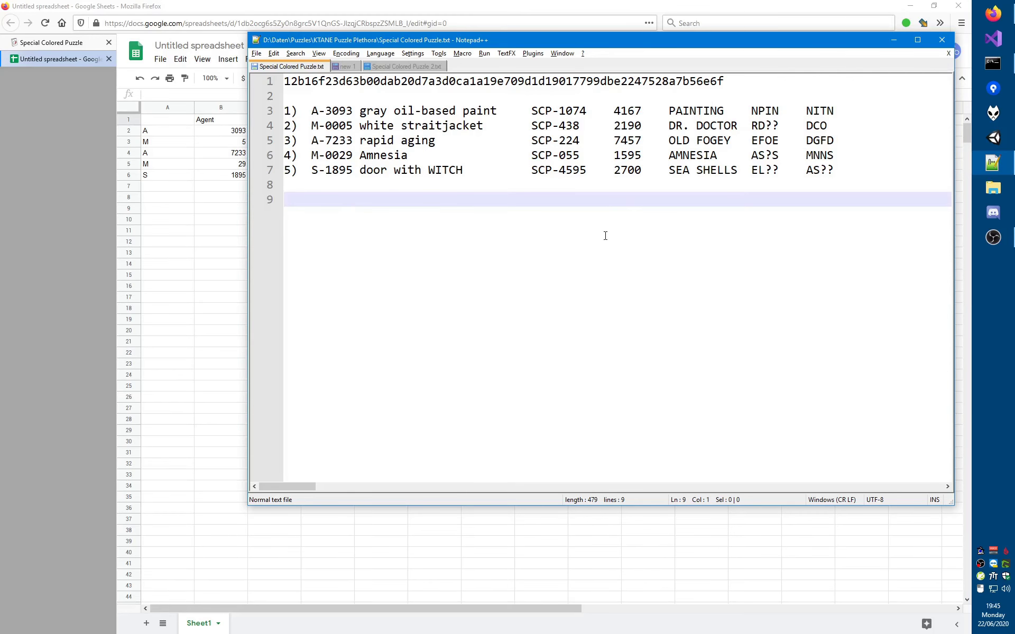
key("alt+Tab")
type("Modul")
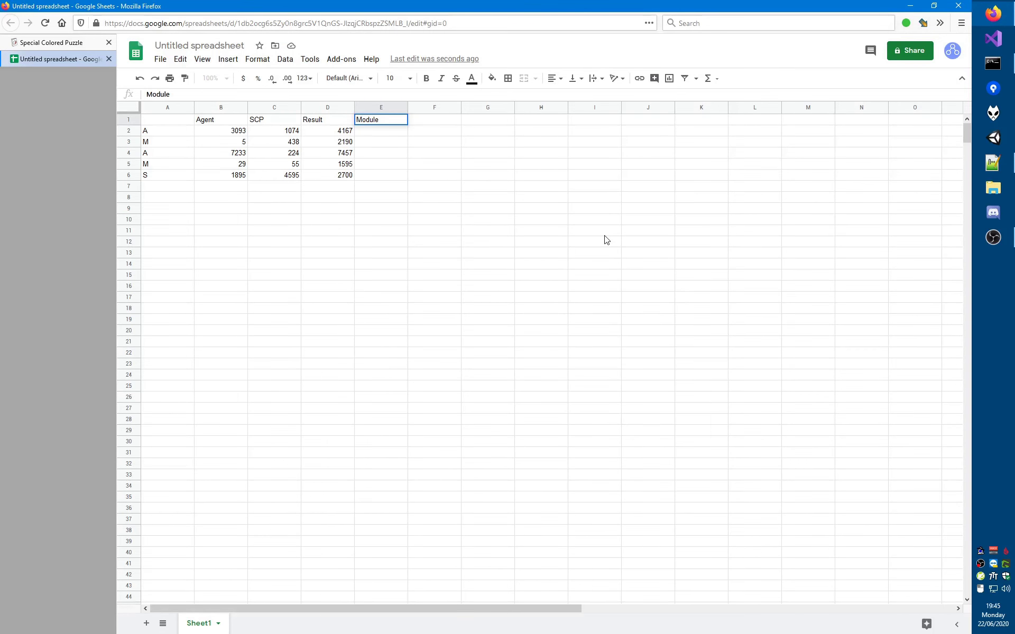
key("Return")
- Enter Painting as the first module name in cell E2
key("alt+Tab")
key("alt+Tab")
type("Pai")
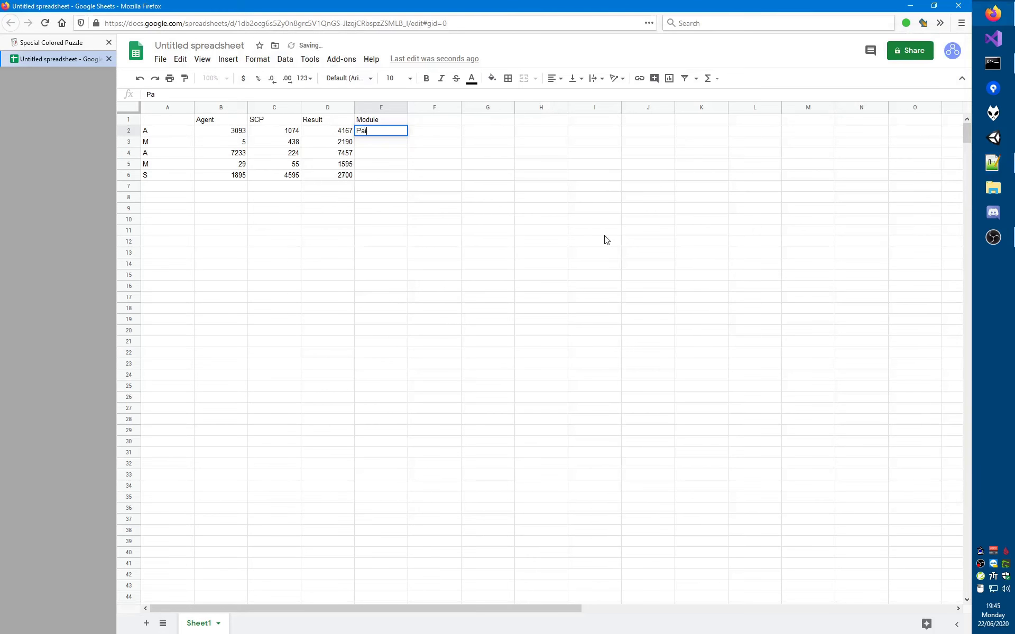
type("nting")
key("Return")
key("Up")
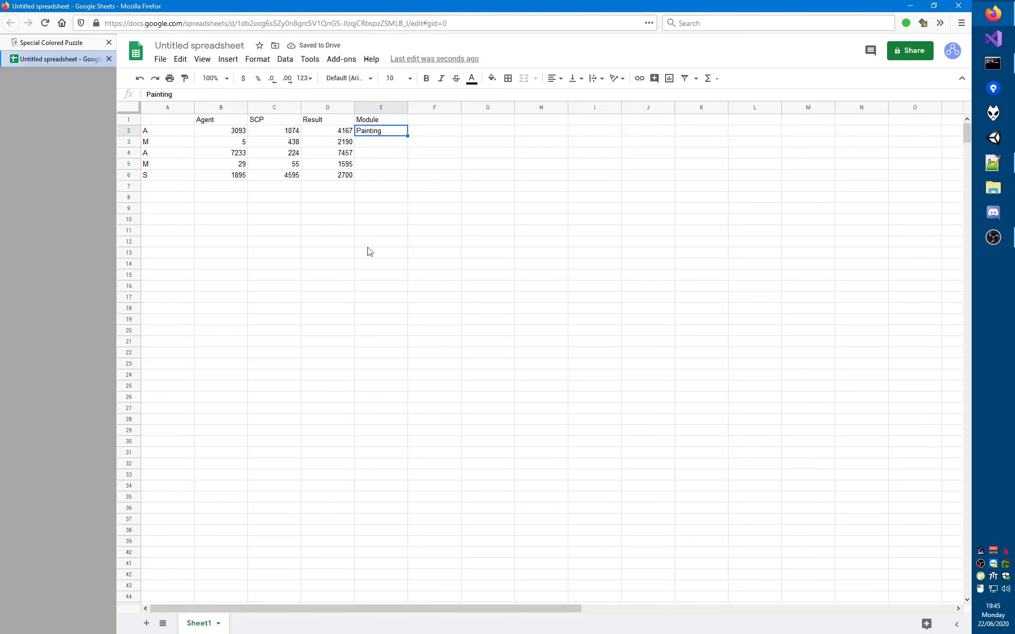
- Enter the module names PAINTING in cell E2 and DRDOCTOR in cell E3, in capitals without spaces
key("alt+Tab")
key("alt+Tab")
type("PAINTING")
key("Return")
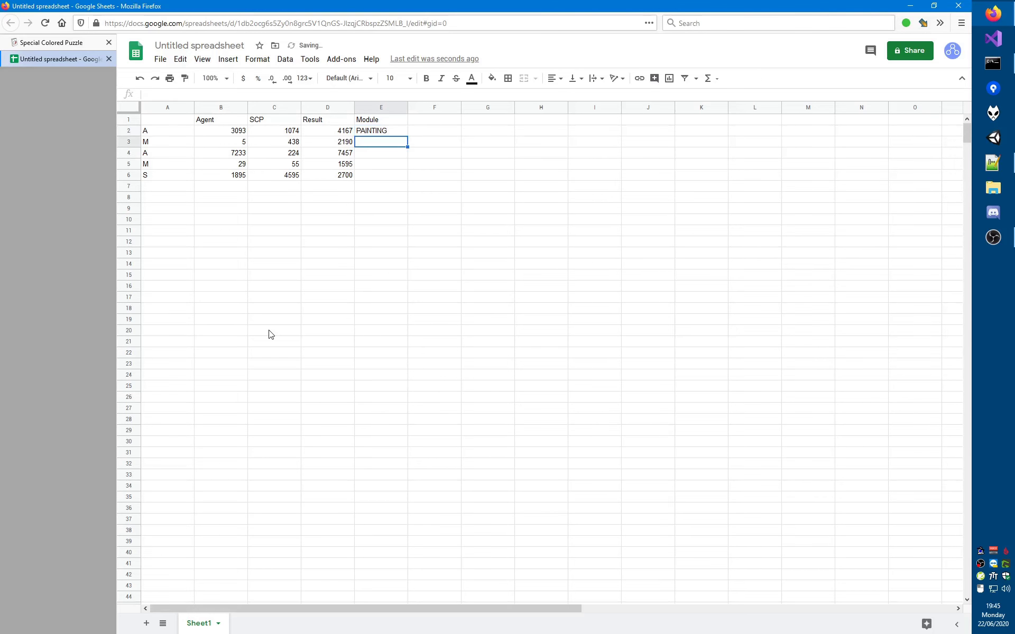
type("DRDOCTOR")
key("Return")
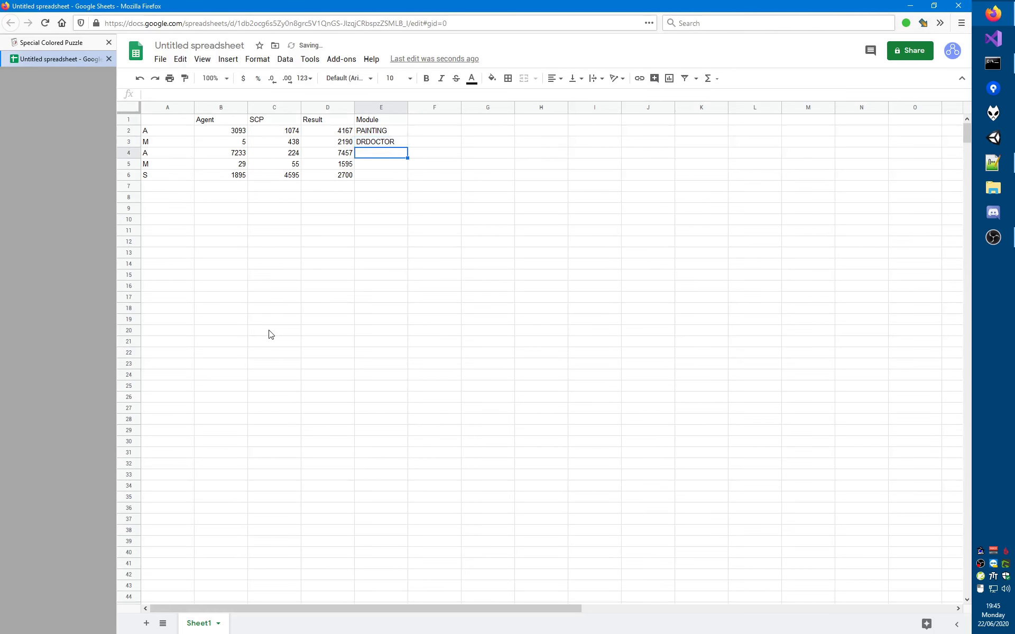
- Enter the module names OLDFOGEY in cell E4 and AMNESIA in cell E5, following the Notepad++ notes
key("alt+Tab")
key("alt+Tab")
type("OLDFOGEY")
key("Return")
key("alt+Tab")
key("alt+Tab")
type("AMN")
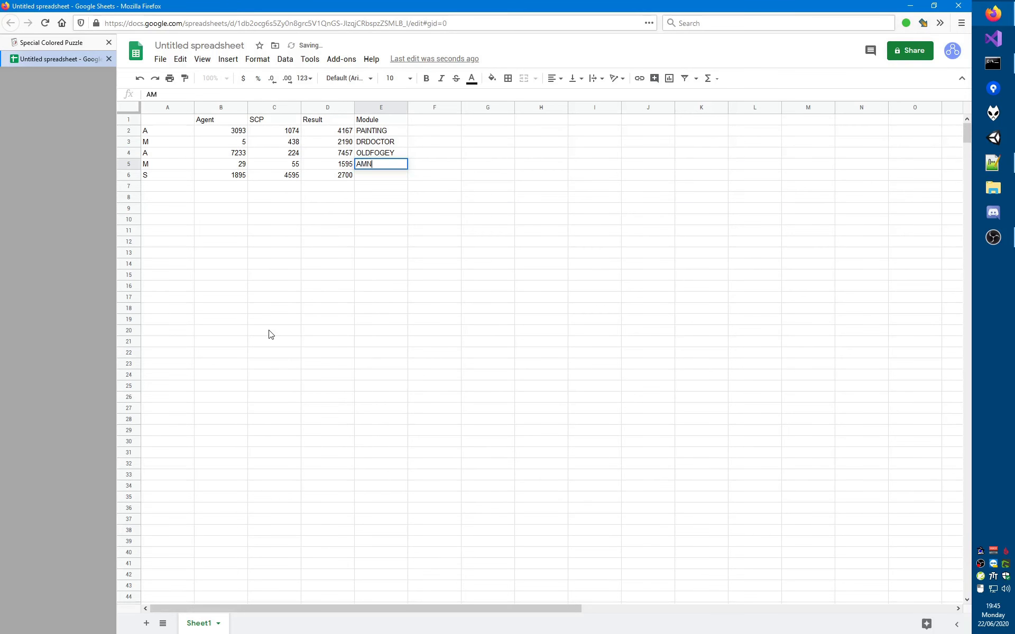
type("ESIA")
key("Return")
- Enter the last module name from the Notepad++ notes, SEASHELLS, in cell E6
key("alt+Tab")
key("alt+Tab")
type("SEAS")
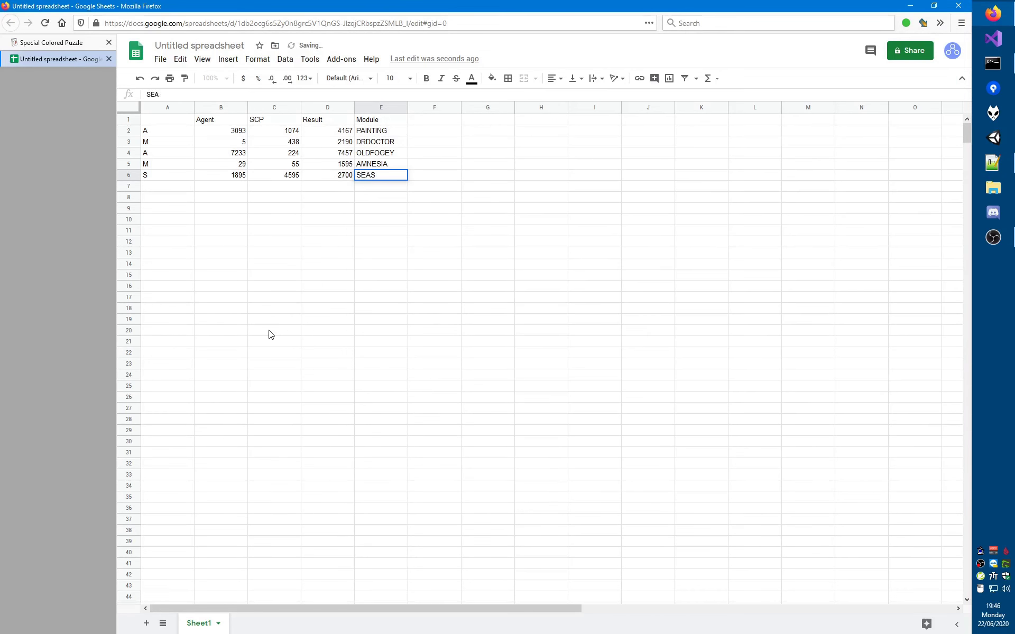
type("HELLS")
key("Return")
key("Up")
- Look up the puzzle page's number grid and record its first row, 4354, on a new line below the Notepad++ notes
left_click(433, 128)
key("alt+Tab")
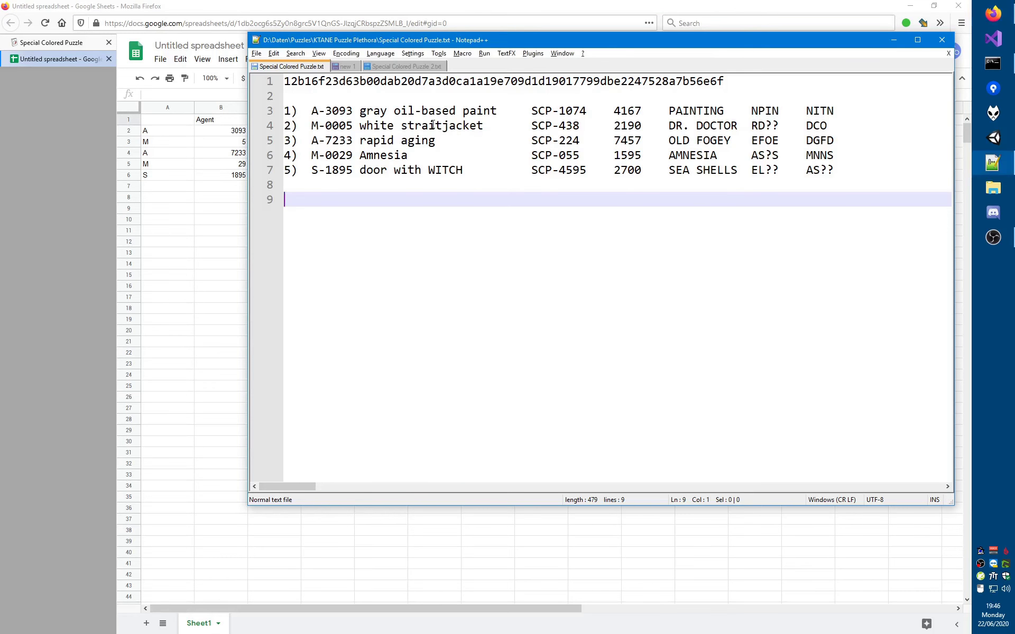
key("alt+Tab")
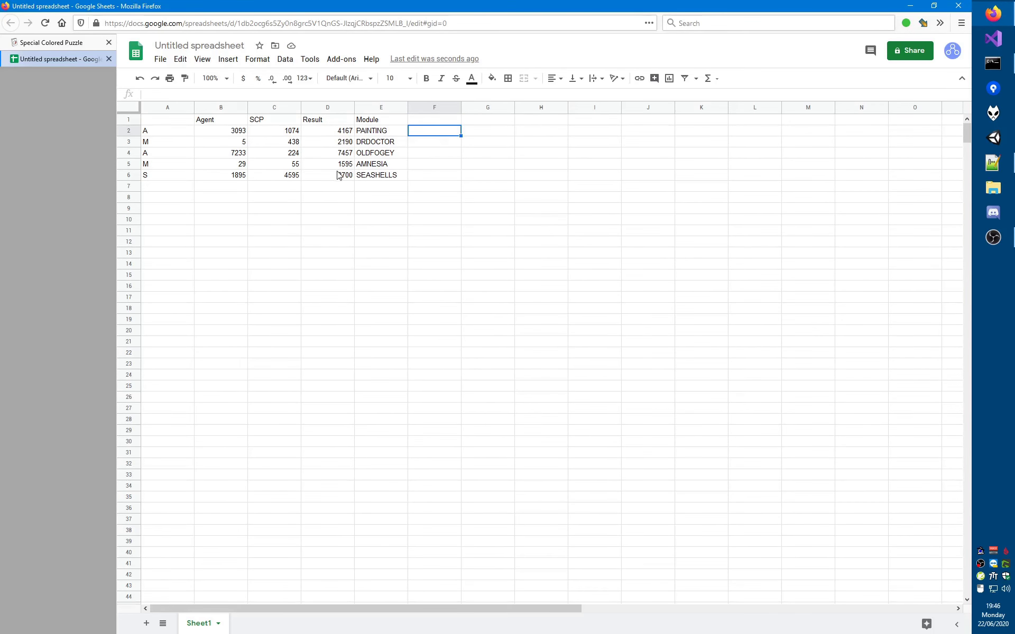
key("ctrl+Tab")
scroll(354, 460, "down", 15)
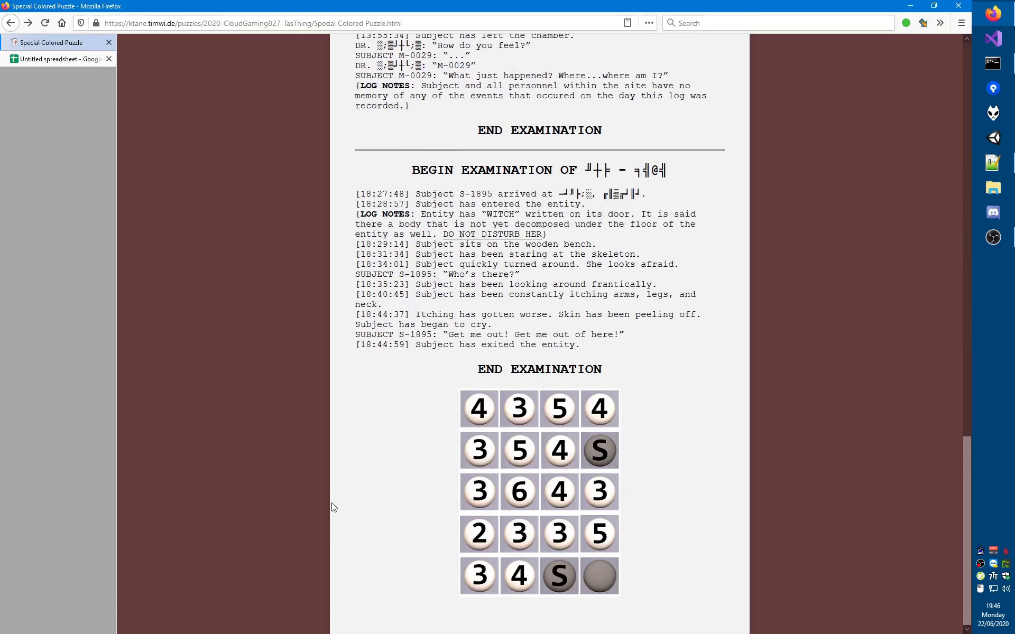
key("alt+Tab")
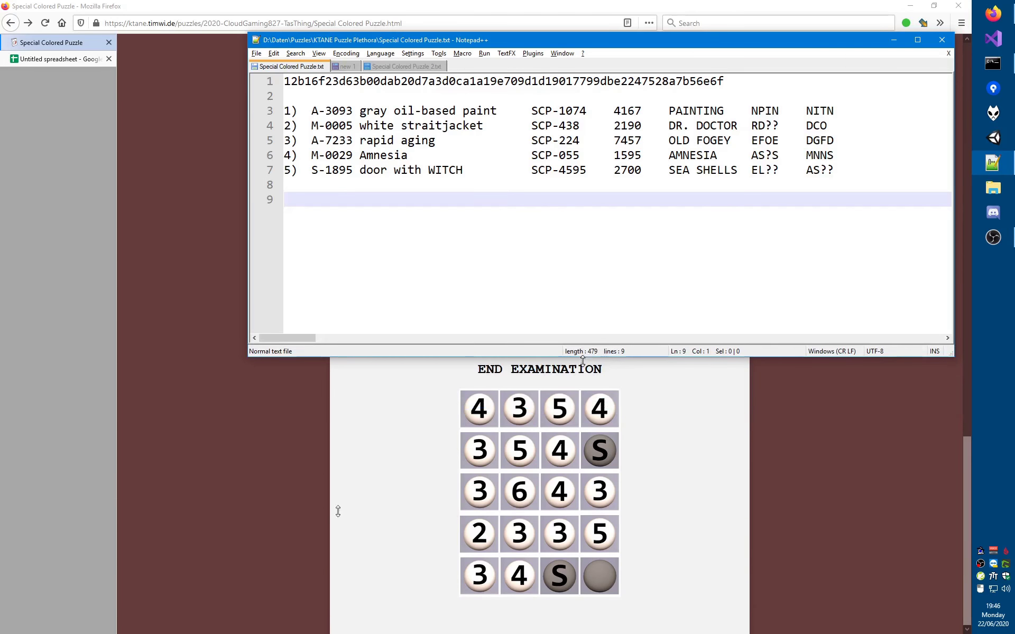
key("Return")
type("4354")
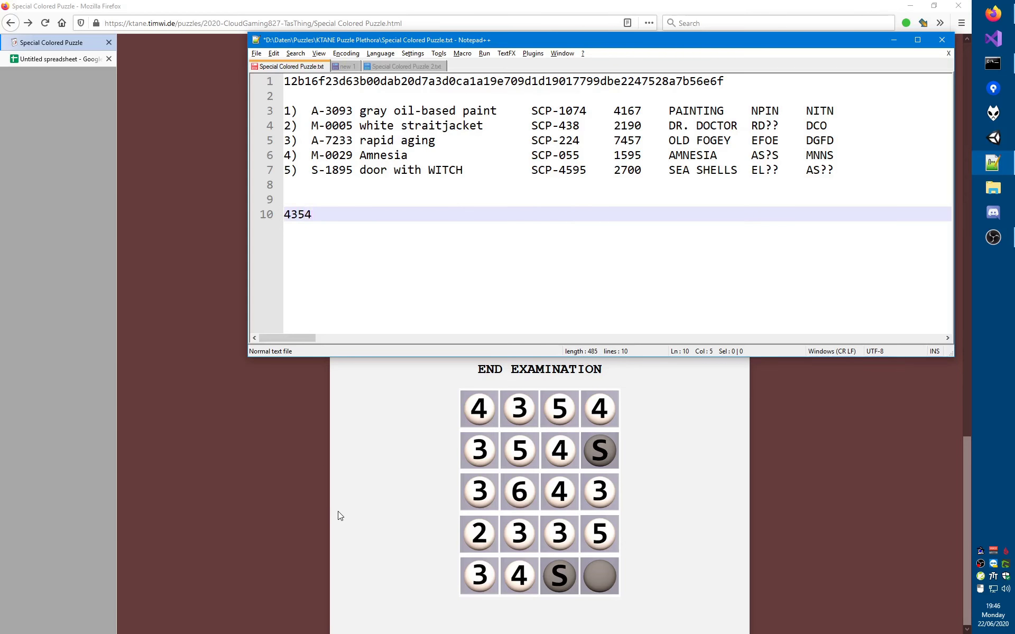
- Record the remaining grid rows below it as 354, 3643, 2335 and 34, one per line, leaving out the S and blank buttons
key("Return")
type("345")
key("BackSpace")
key("BackSpace")
type("54")
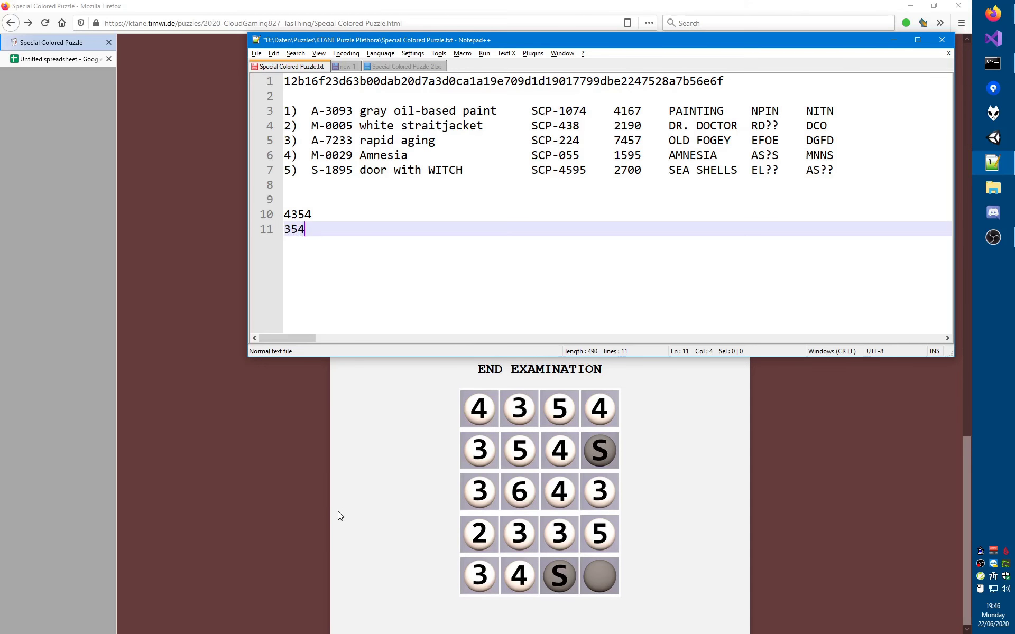
key("Return")
type("3643")
key("Return")
type("2335")
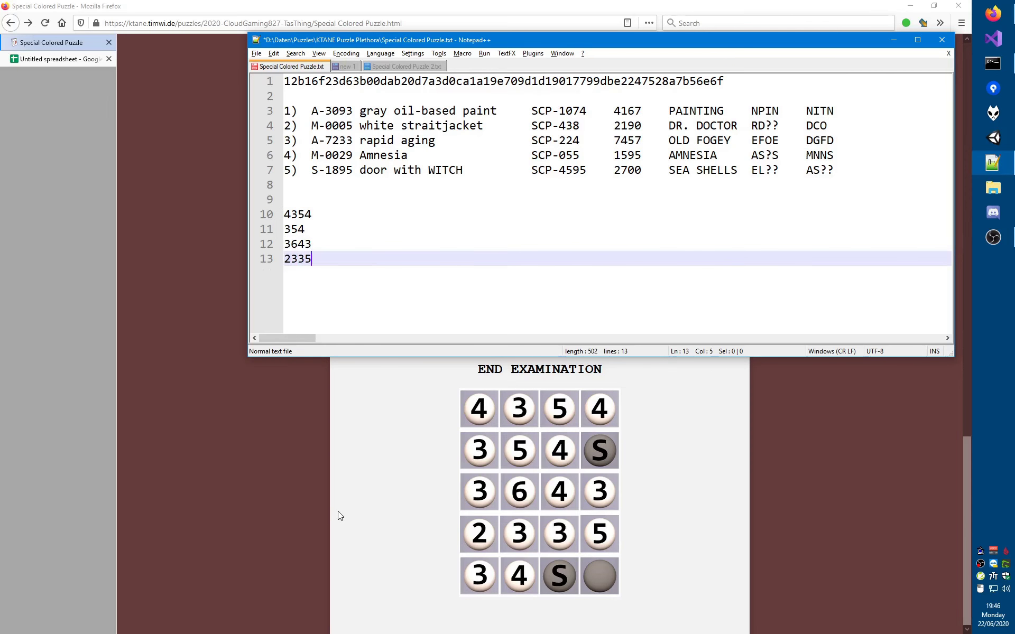
key("Return")
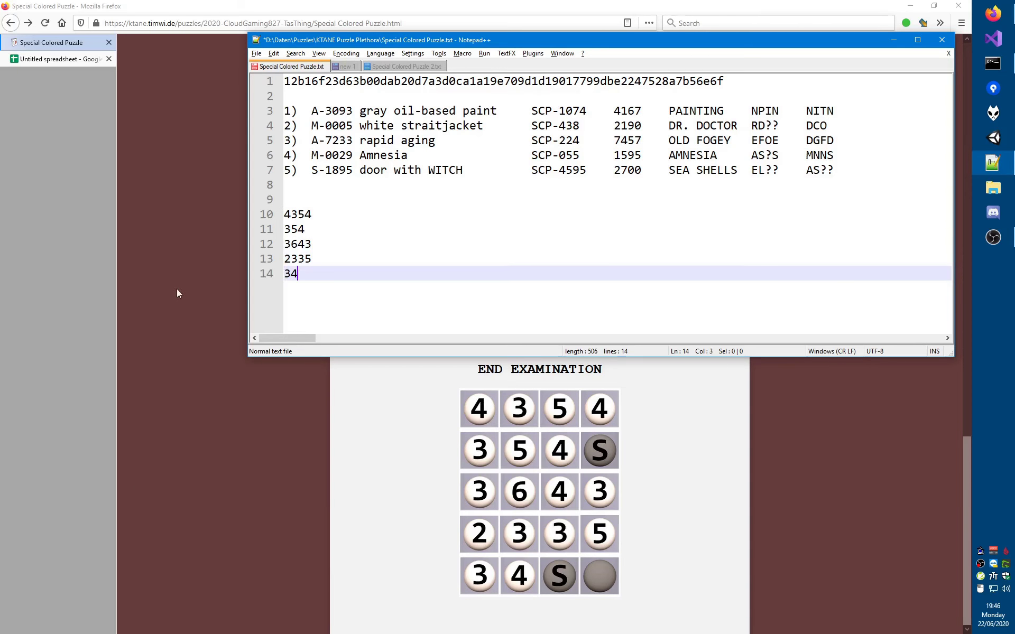
type("34")
key("Return")
- Copy the five grid rows from the notes into cells F2:F6 of the Google Sheets spreadsheet
left_click(272, 214, "shift")
key("ctrl+c")
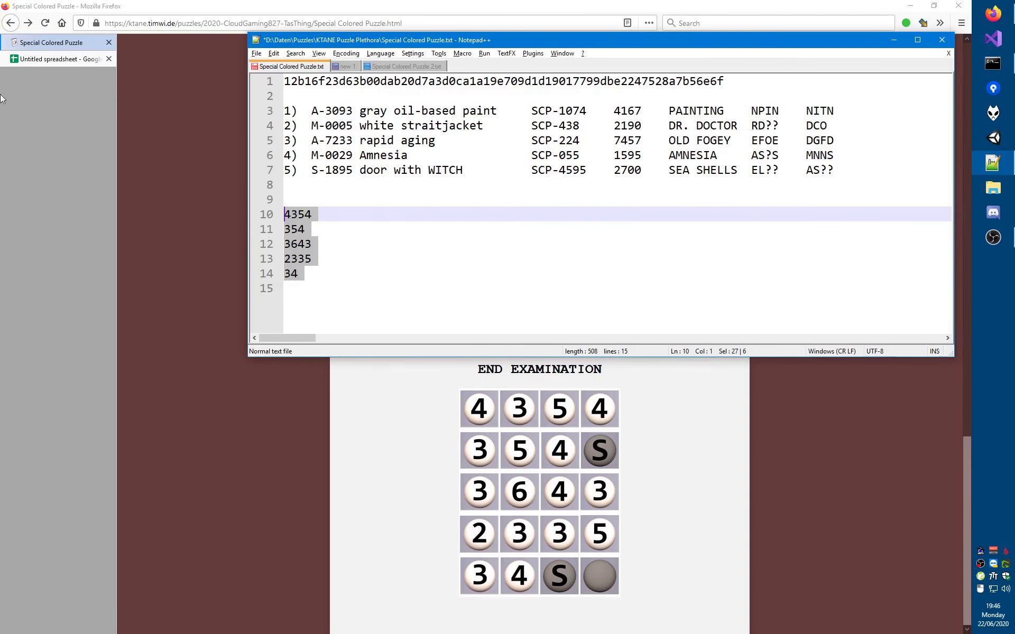
left_click(34, 63)
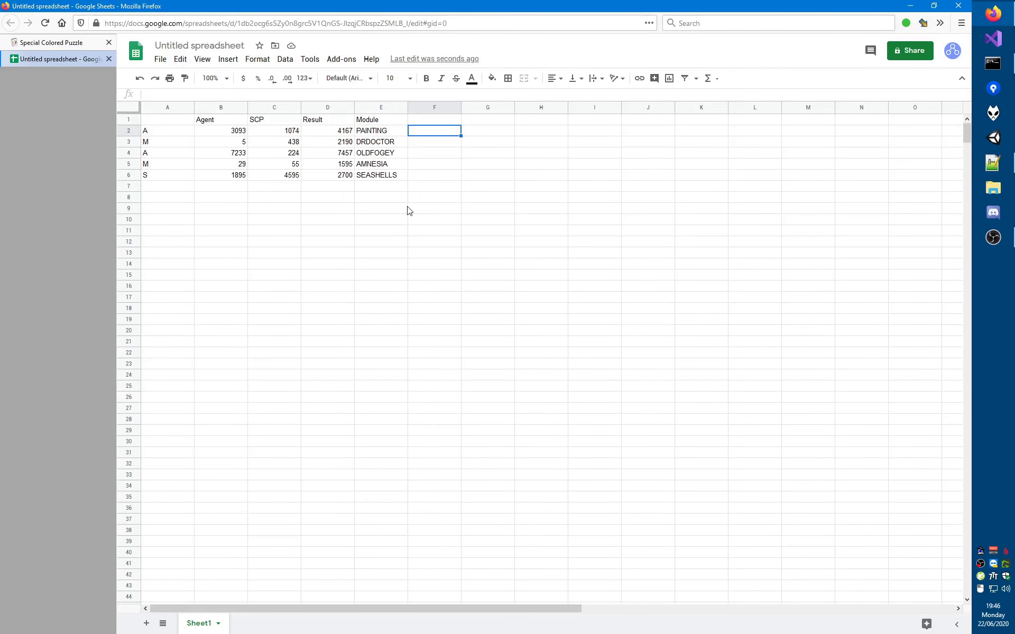
key("ctrl+v")
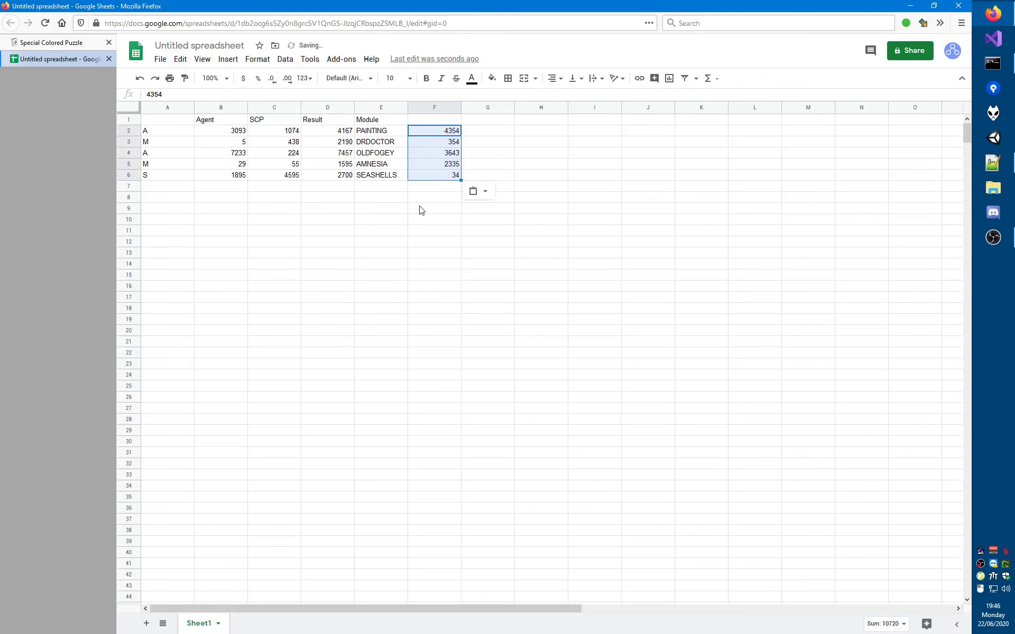
key("Down")
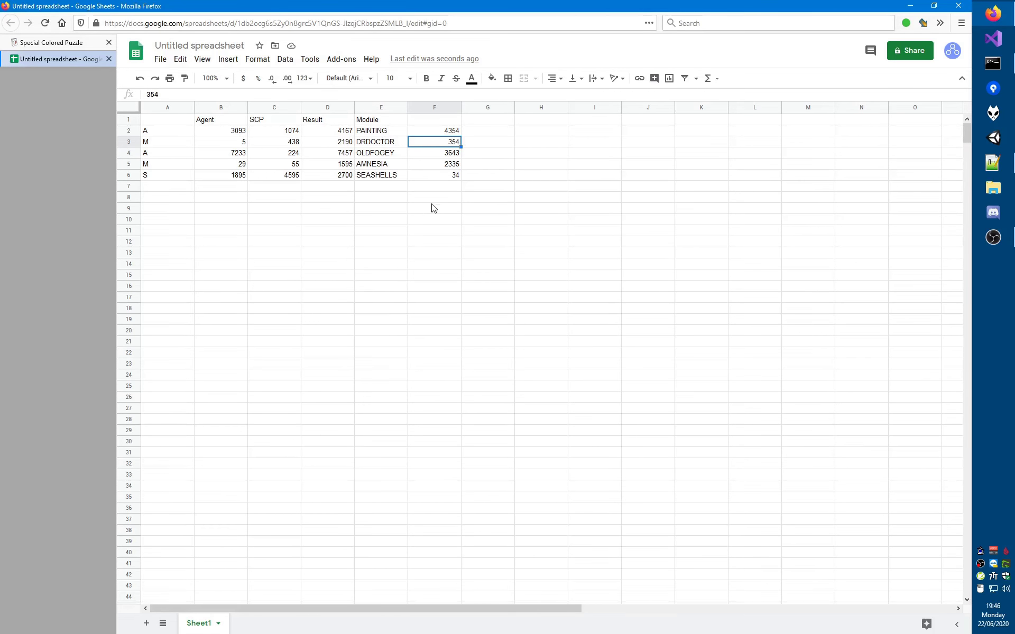
- Narrow column F and enter the header Given in cell F1
left_click_drag(461, 108, 440, 108)
left_click(156, 135)
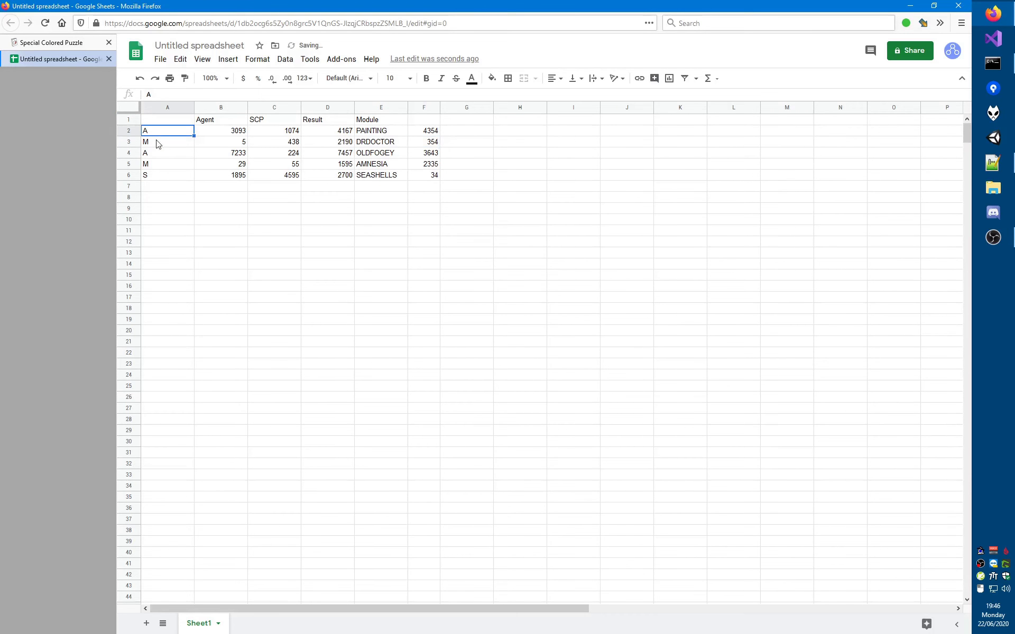
left_click(160, 177, "shift")
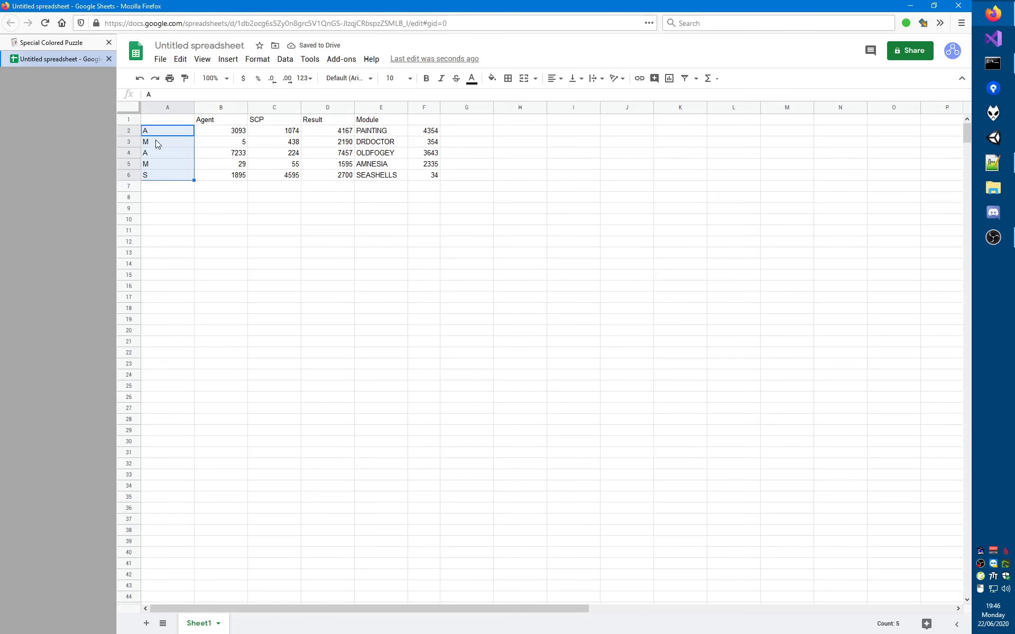
left_click(324, 132)
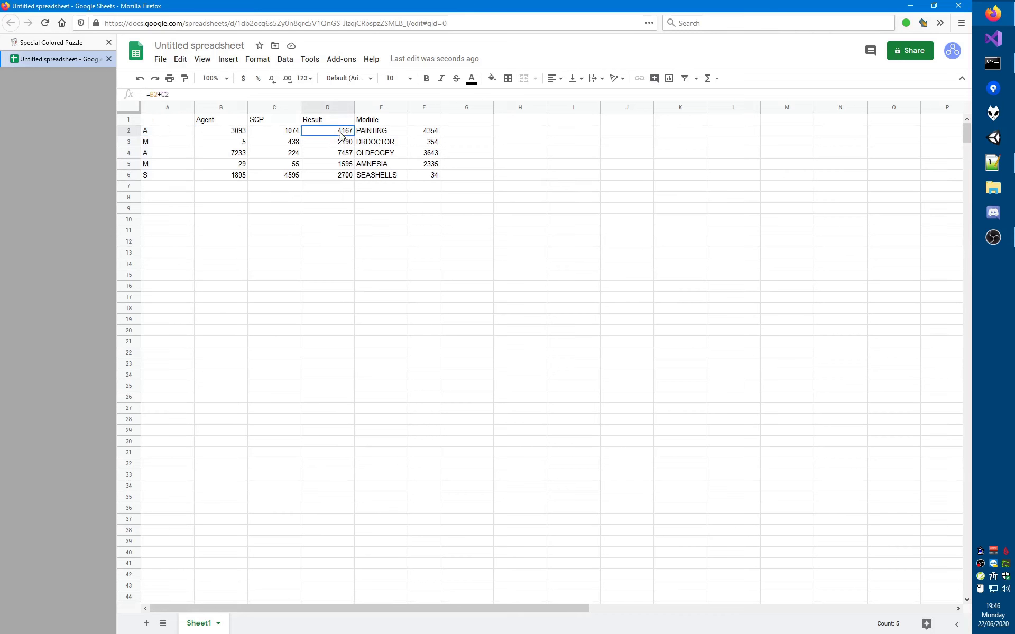
left_click(429, 132)
left_click(427, 122)
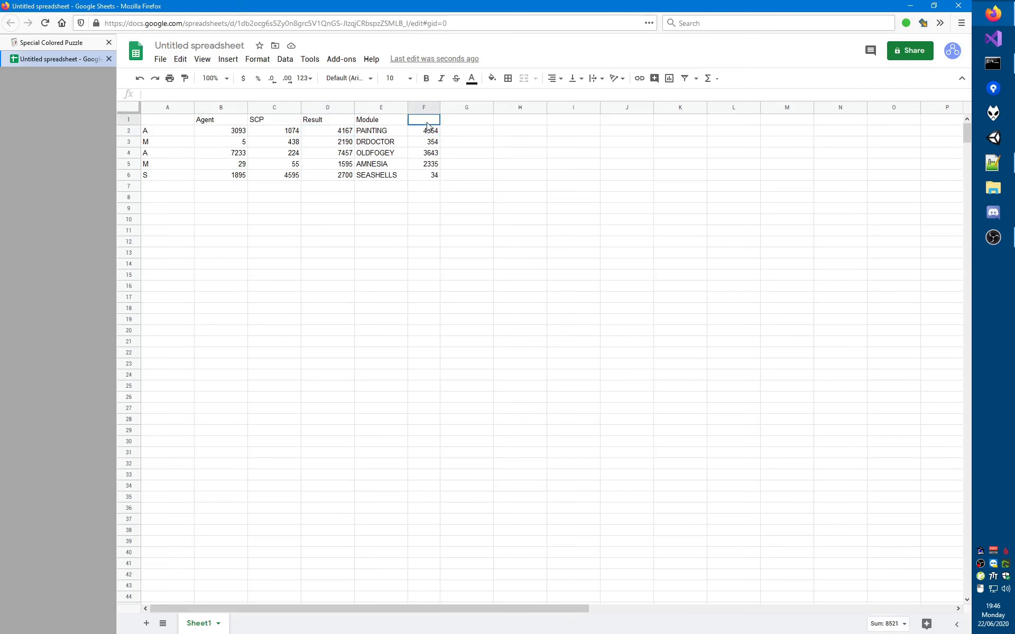
type("Given")
key("Return")
- Enter the formula =D2+F2 in cell G2 to add the result and given number for PAINTING
key("Right")
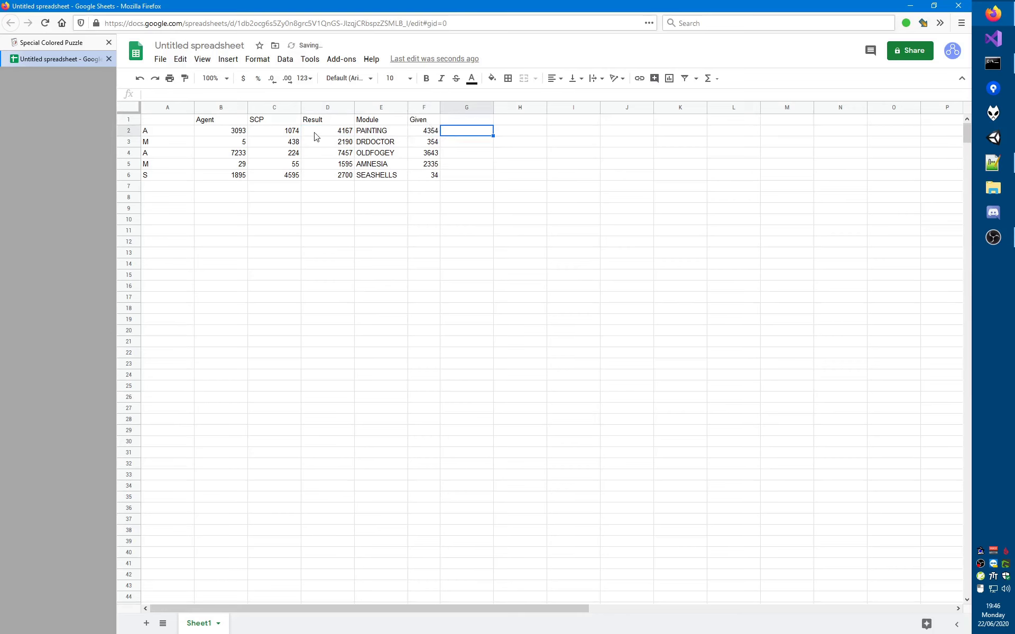
type("=")
left_click(327, 136)
type("+")
left_click(417, 135)
key("Return")
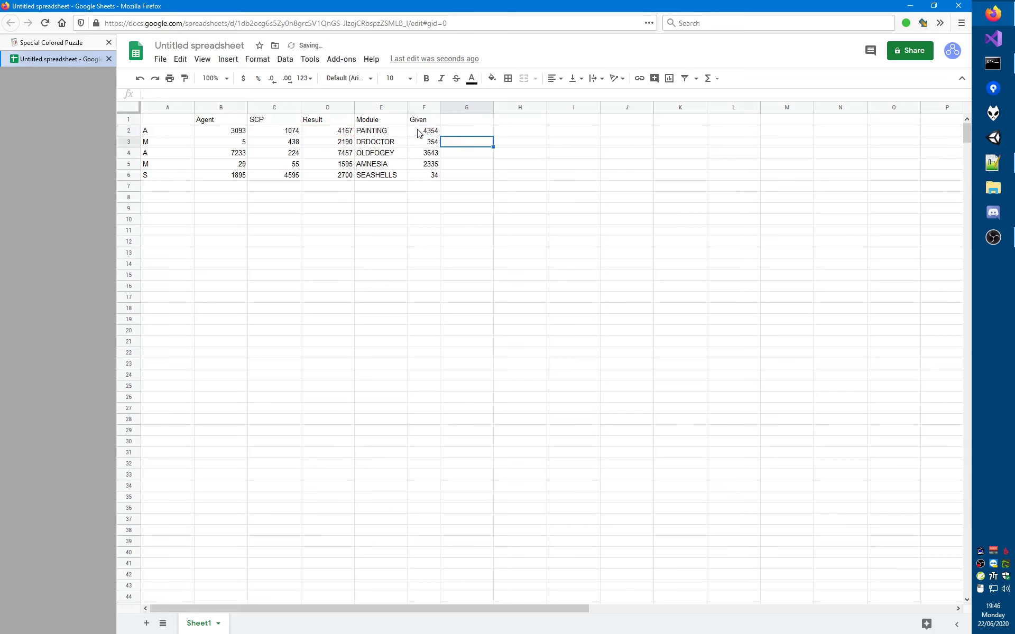
- Enter the formula =D3*F3 in cell G3 to multiply the result by the given number for DRDOCTOR
type("=")
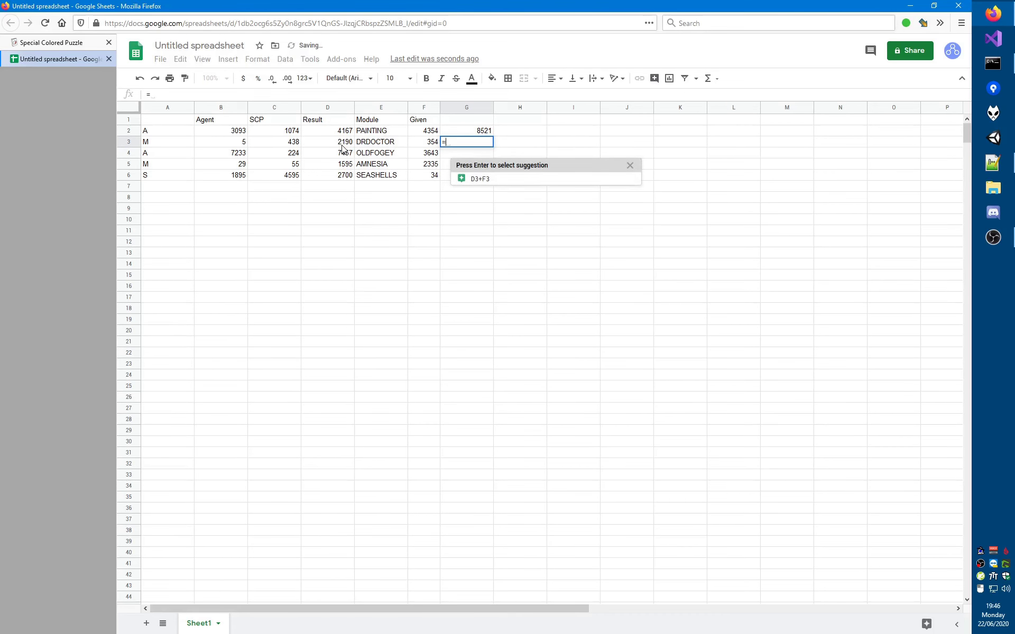
left_click(339, 142)
type("+")
left_click(422, 142)
key("Return")
- Wrap the product in G3 in a modulo so the formula reads =mod(D3*F3,10000)
key("Up")
key("F2")
key("Home")
key("Right")
type("mod")
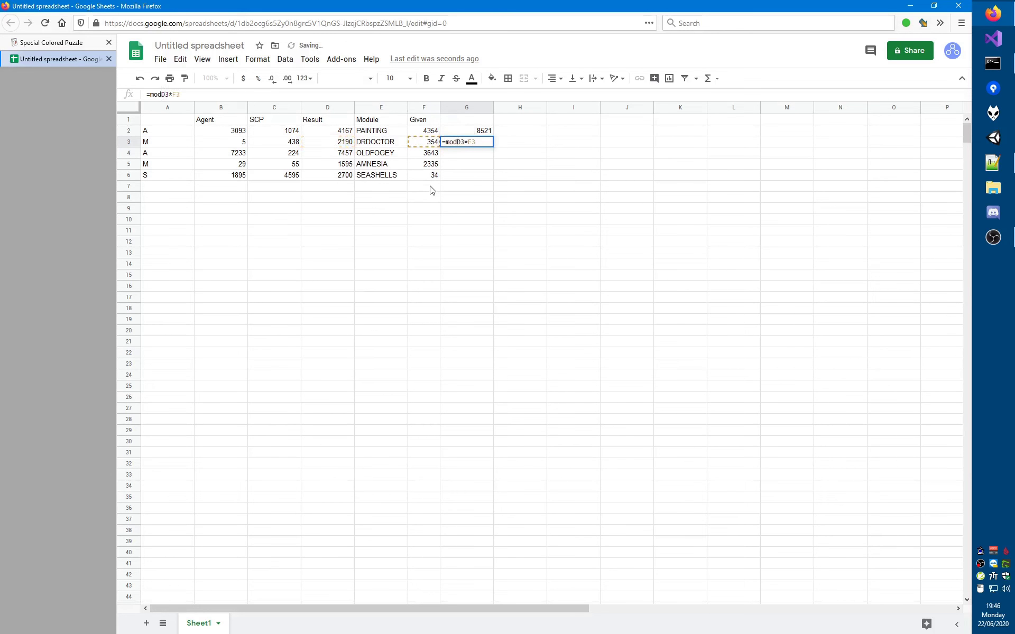
type("(")
key("End")
type(",10000")
key("Return")
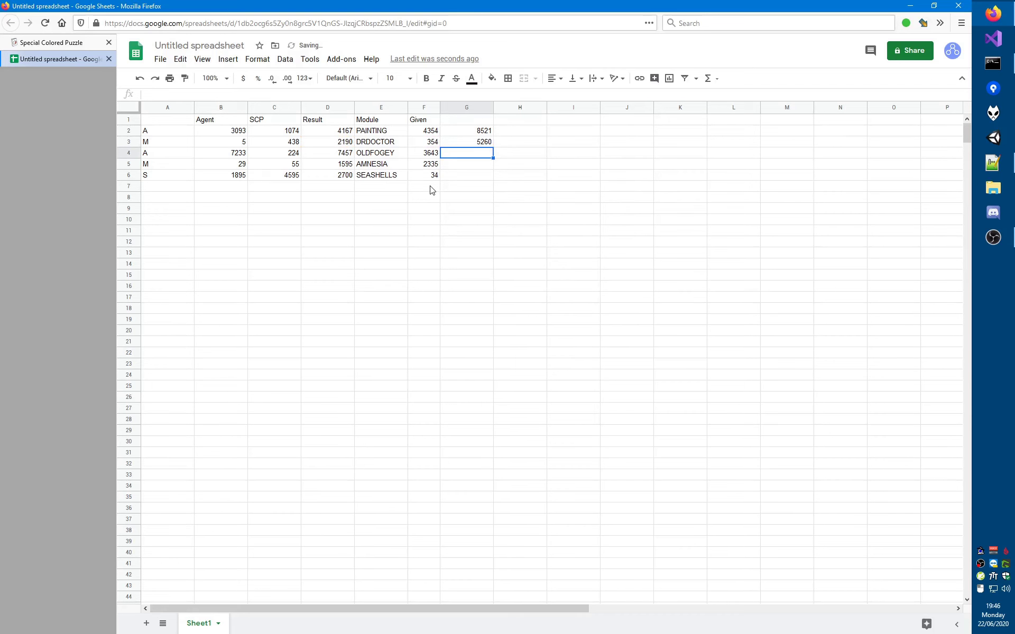
- Enter the formula =D4+F4 in cell G4 to add the result and given number for OLDFOGEY
type("=")
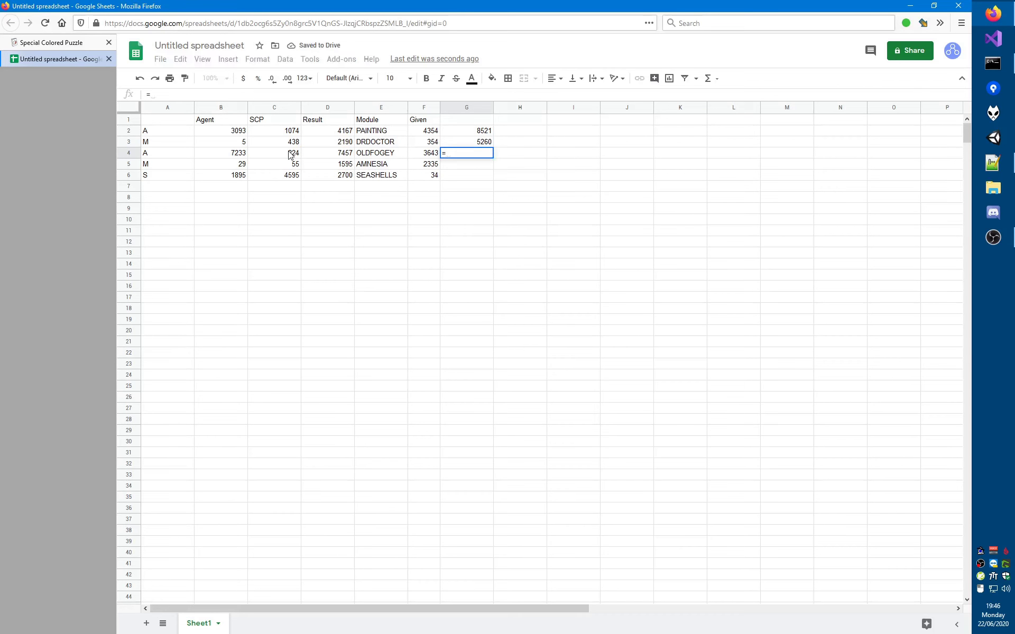
left_click(338, 154)
type("+")
left_click(430, 154)
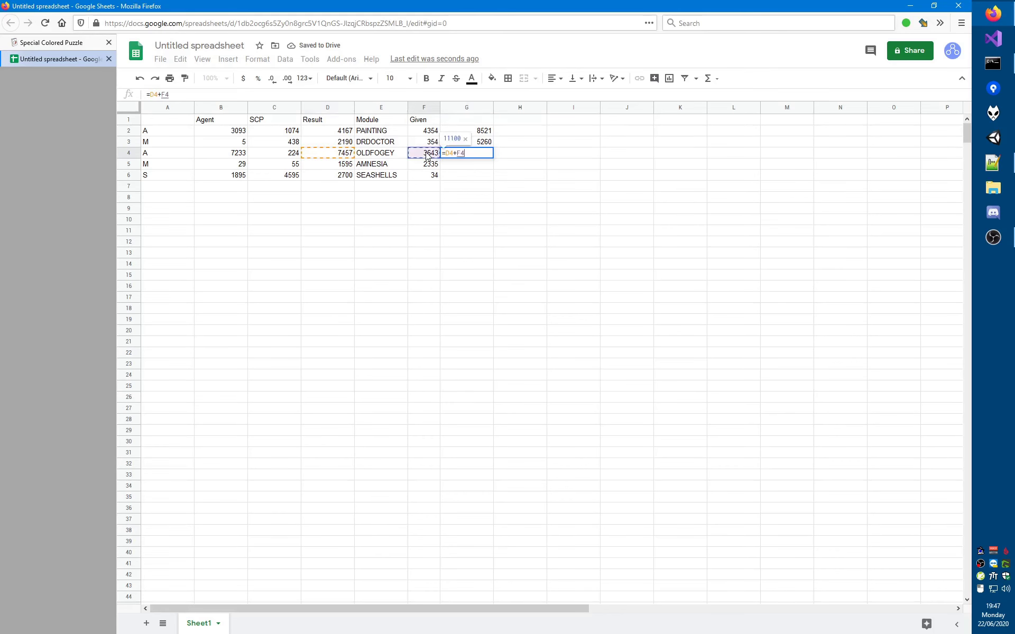
key("Return")
key("Up")
double_click(471, 142)
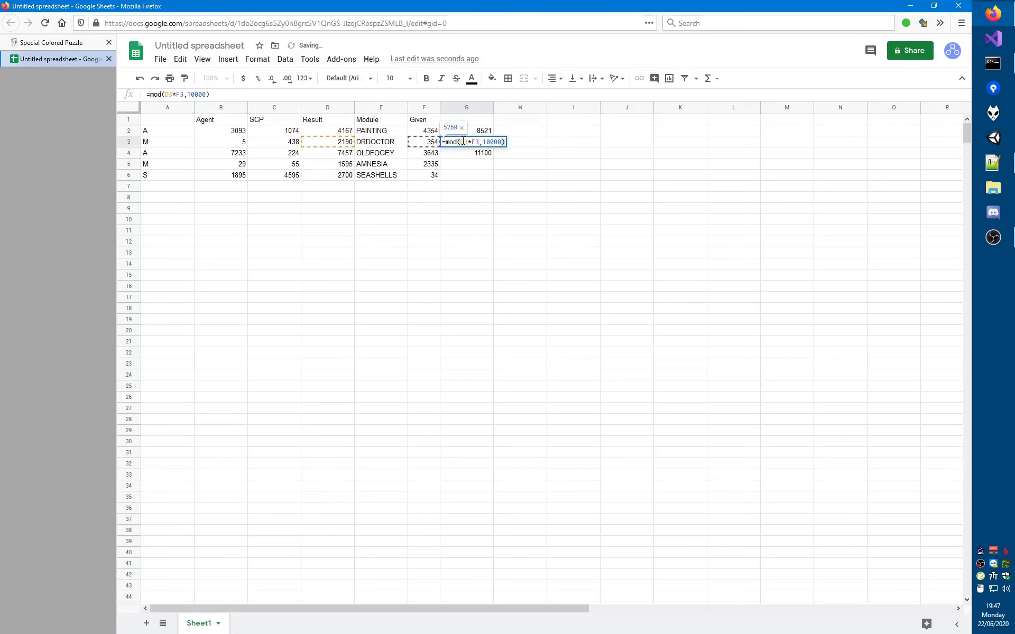
left_click(464, 163)
double_click(464, 163)
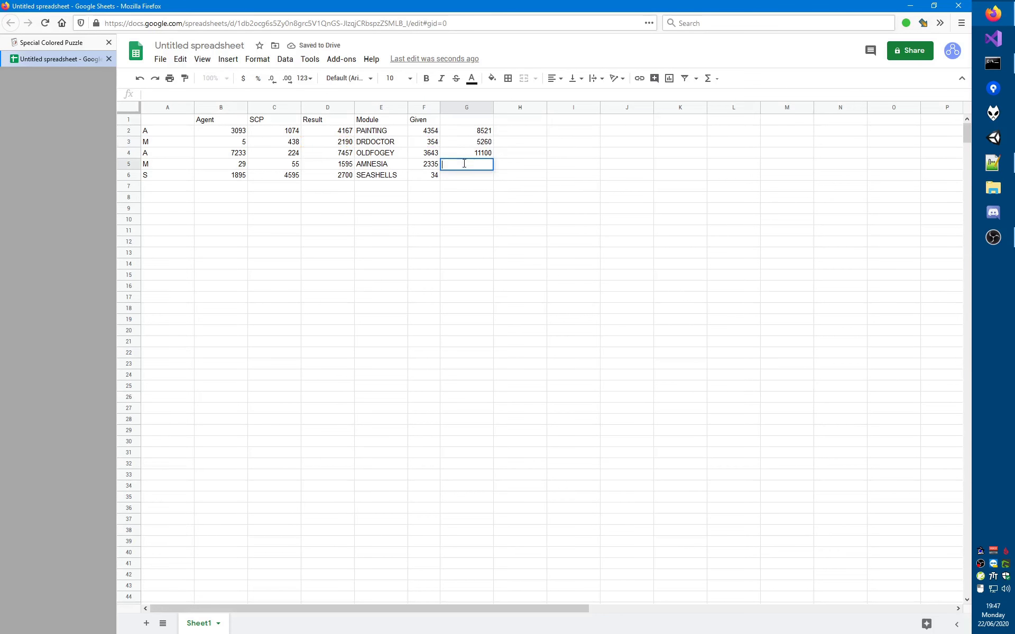
left_click(337, 168)
type("*")
key("Escape")
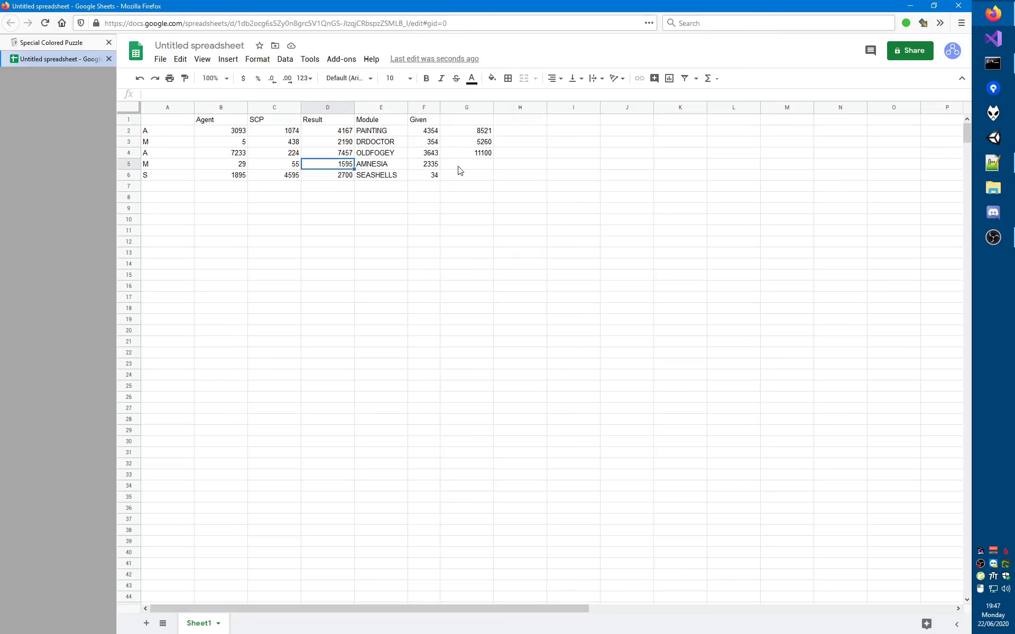
- Copy the modulo formula from G3 into G5 for the AMNESIA row
left_click(459, 168)
key("Up")
key("Up")
key("ctrl+c")
key("Down")
key("Down")
key("ctrl+v")
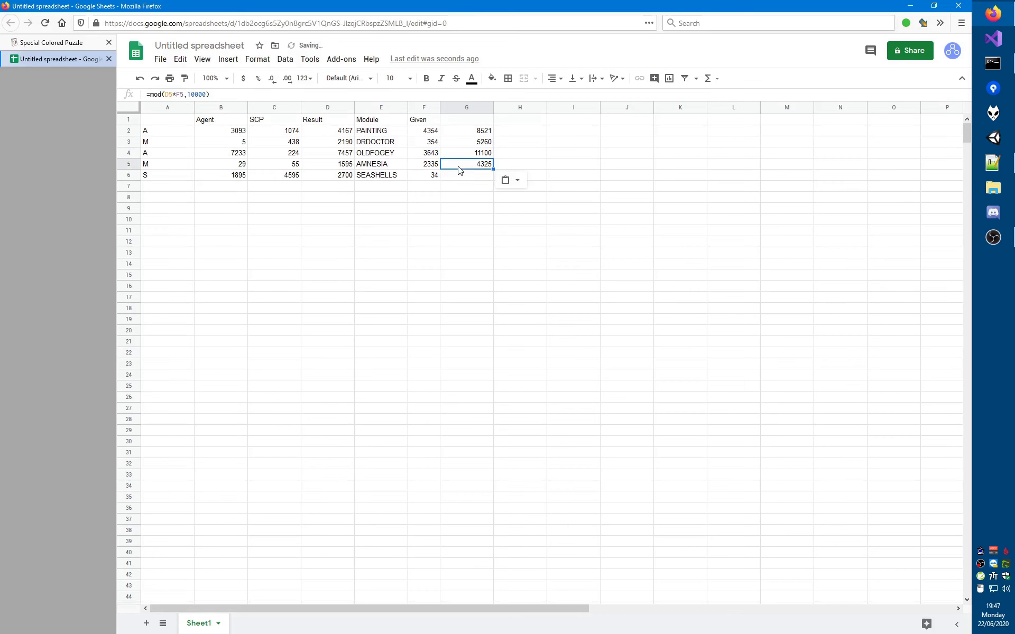
- Try the formula =D6-F6 in cell G6 for the SEASHELLS row and clear the cell again
left_click(460, 174)
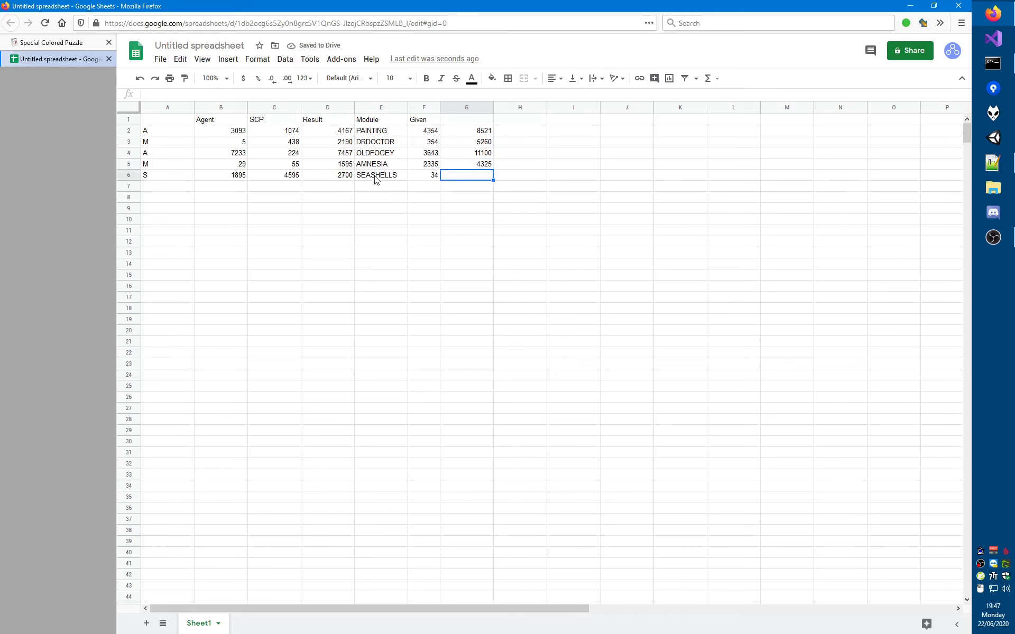
type("=")
left_click(349, 178)
type("-")
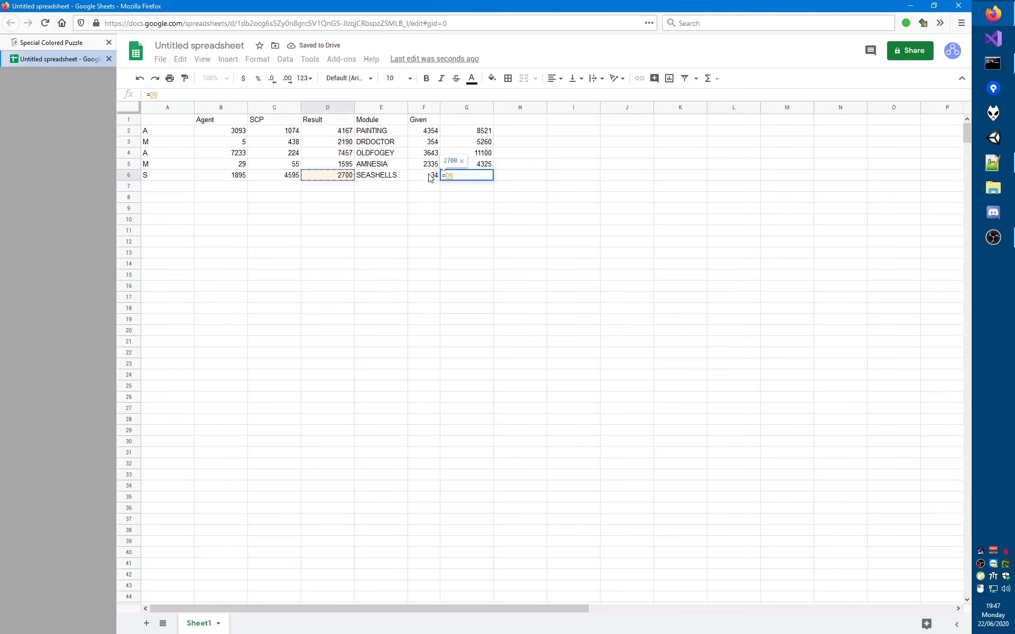
left_click(428, 179)
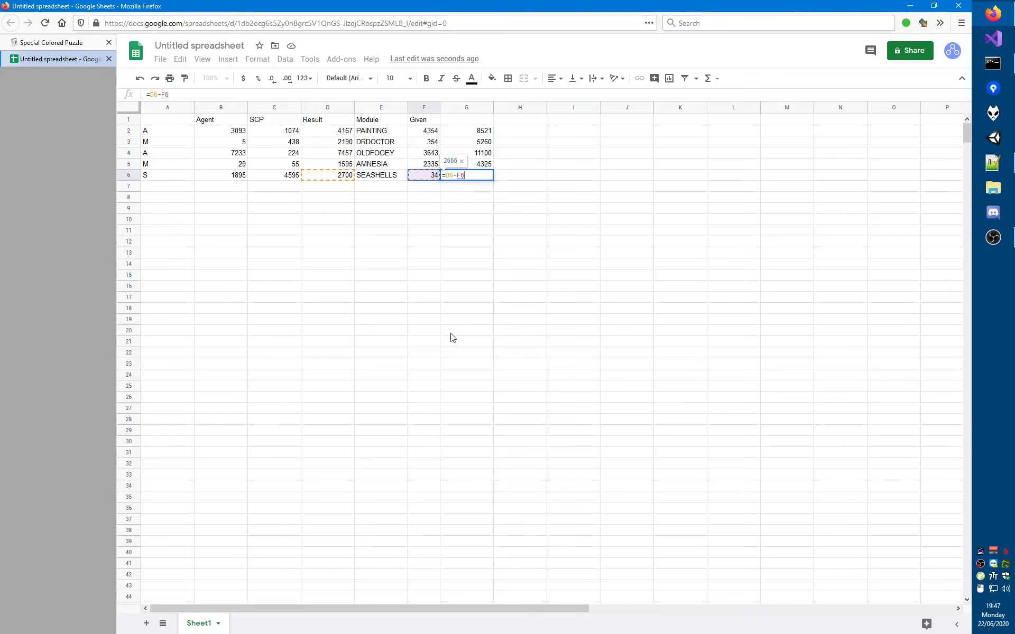
key("Return")
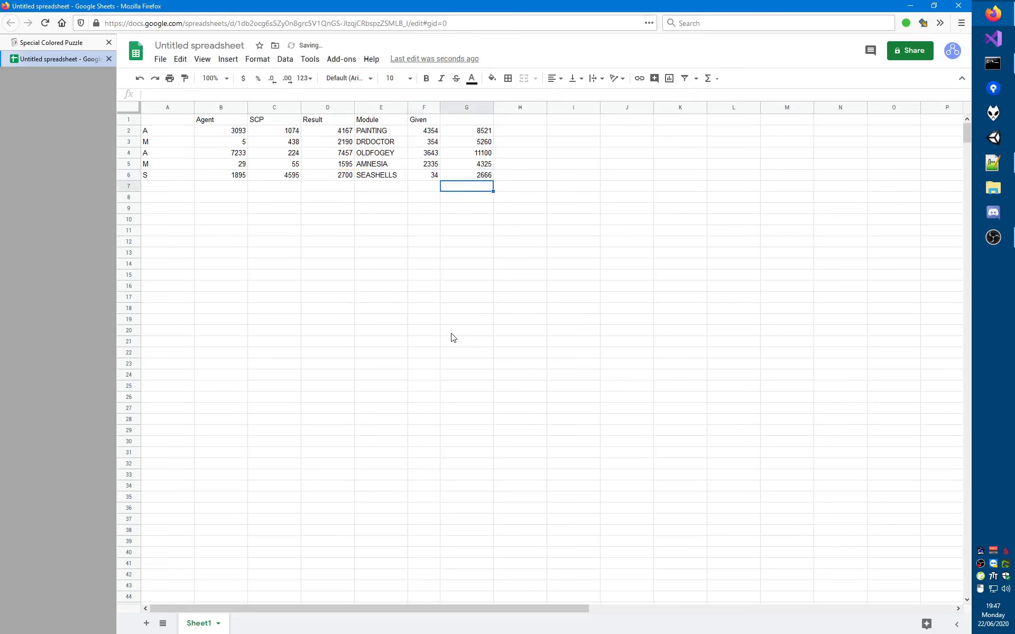
key("Up")
key("Delete")
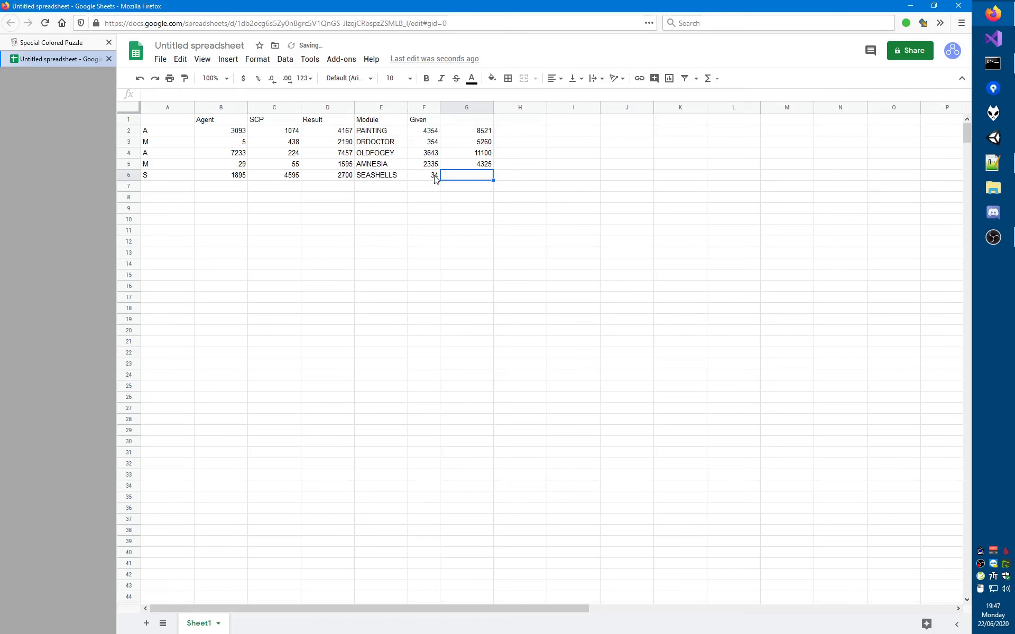